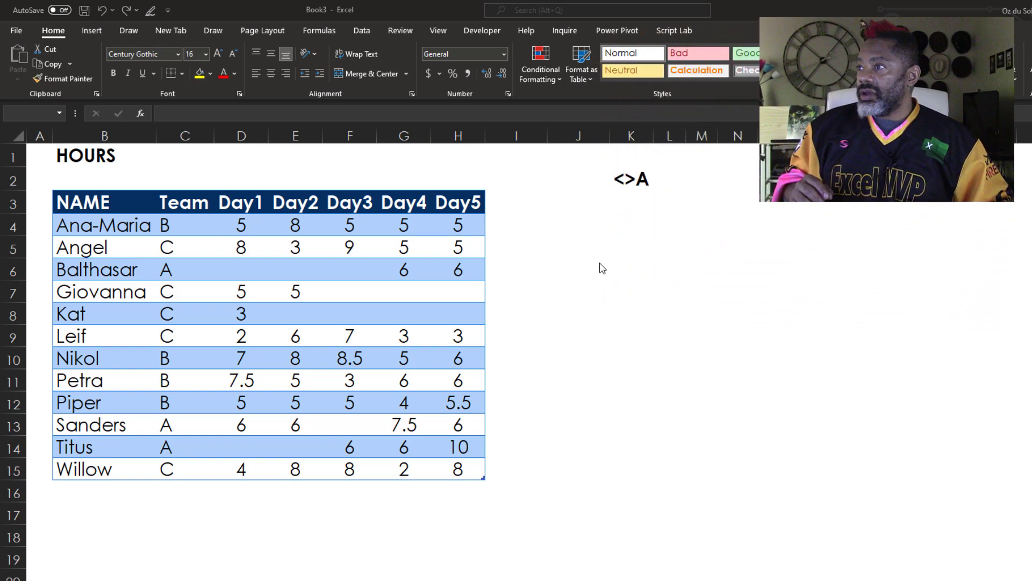
- In K4, enter =FILTER(Table1,Table1[Team]<>"A") to list the table rows for everyone outside team A
click(630, 223)
text(=fil)
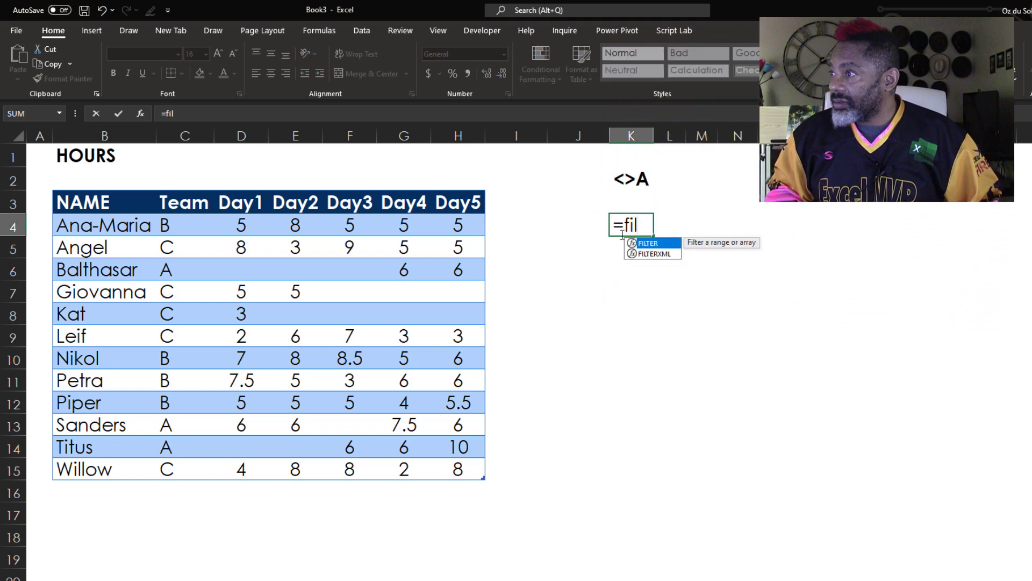
double_click(649, 244)
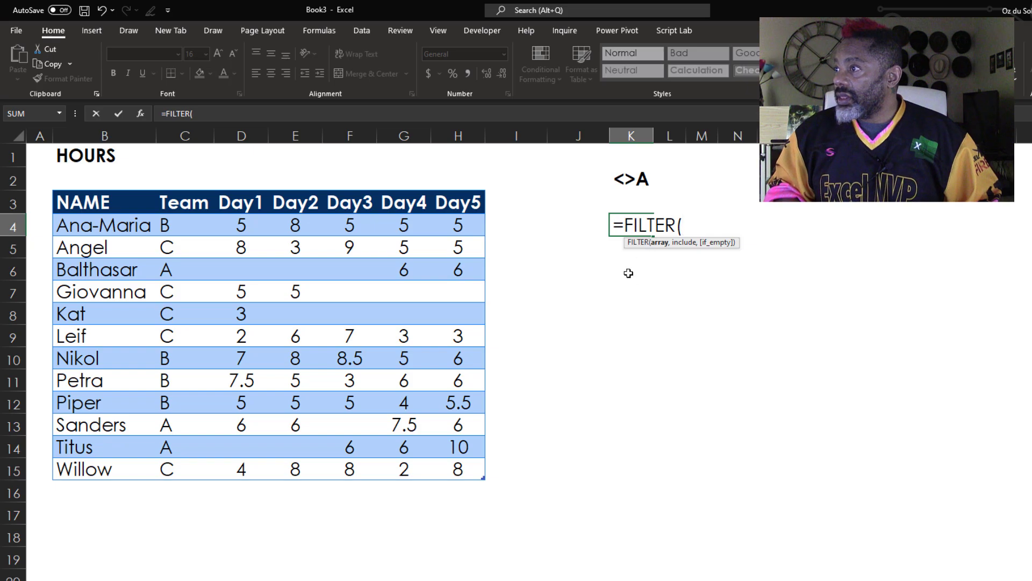
drag(103, 220, 458, 469)
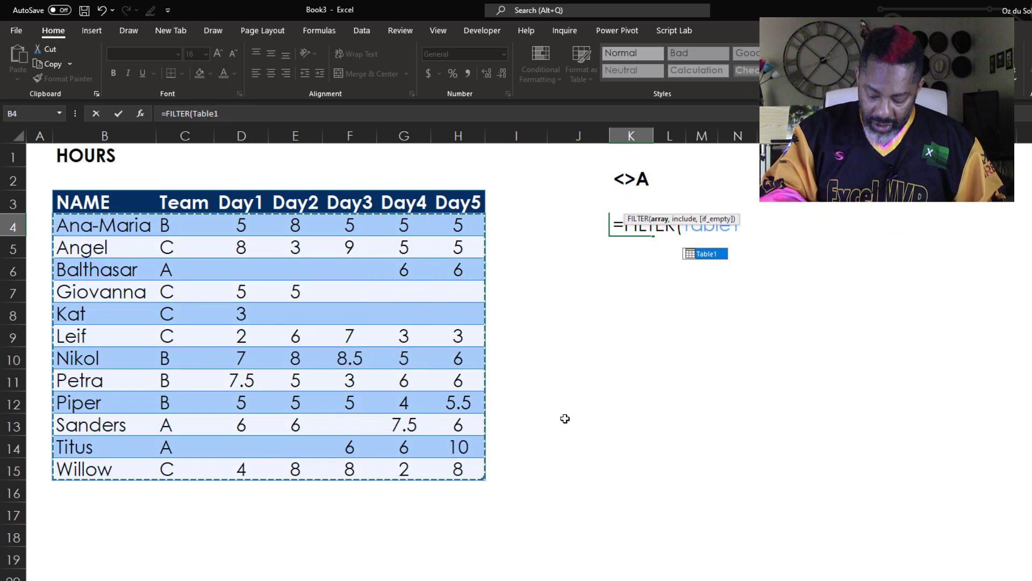
text(,)
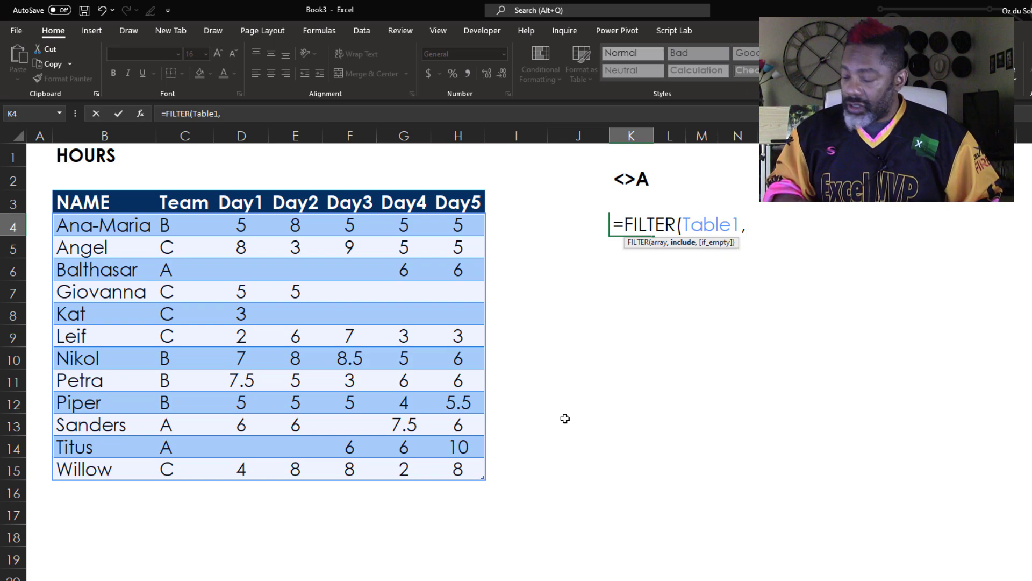
drag(187, 224, 210, 461)
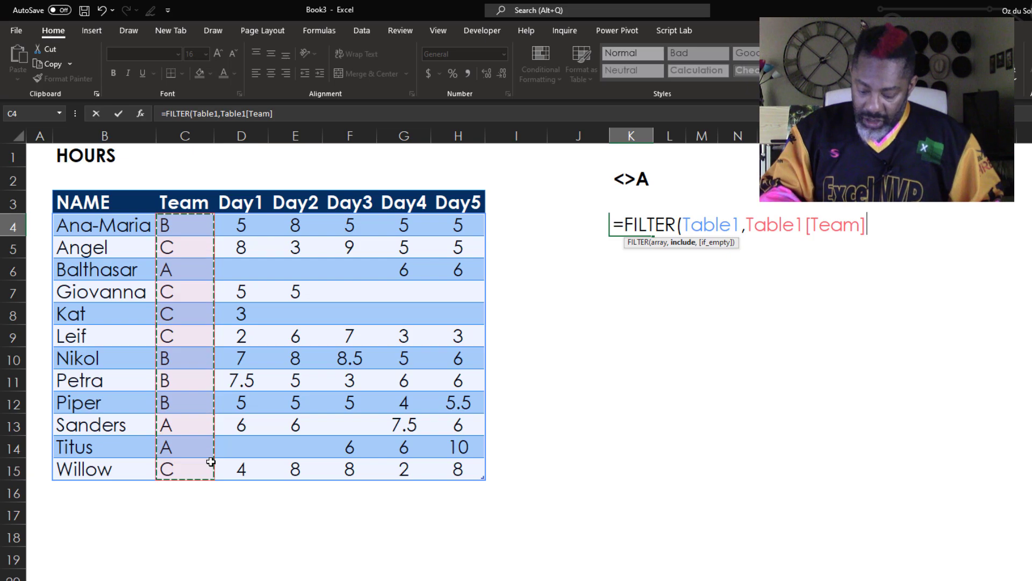
text(<>")
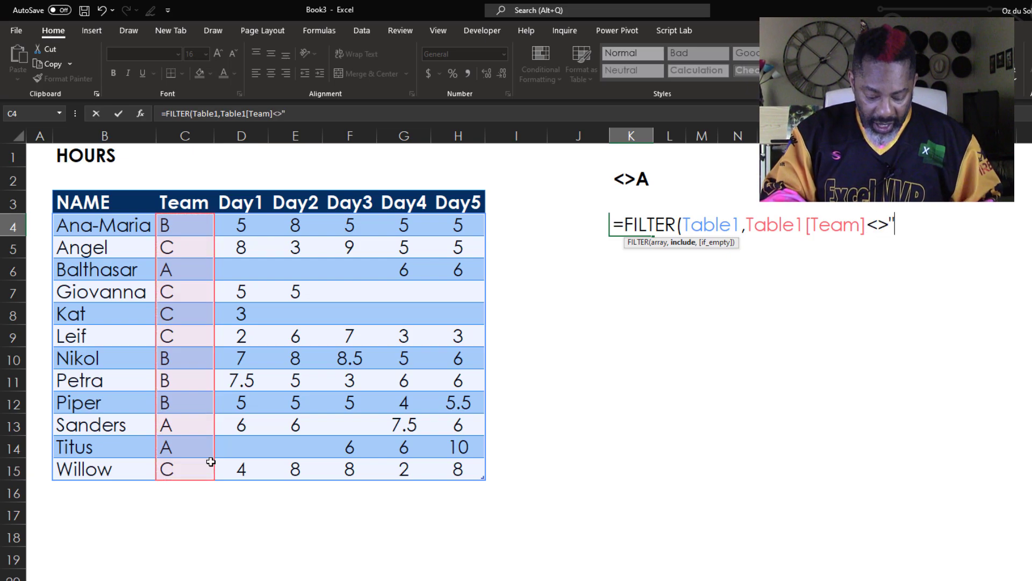
text(A"))
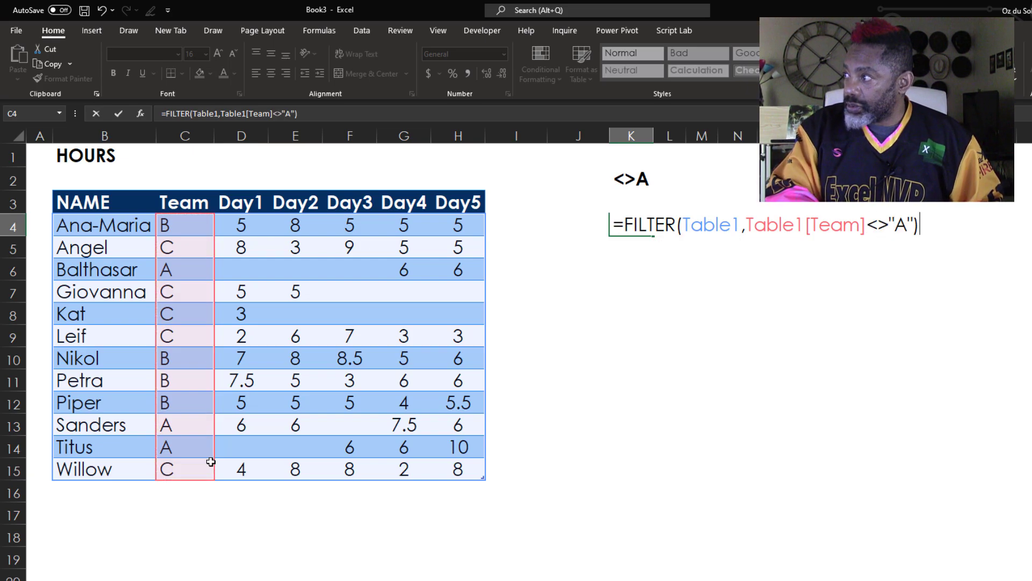
key(Return)
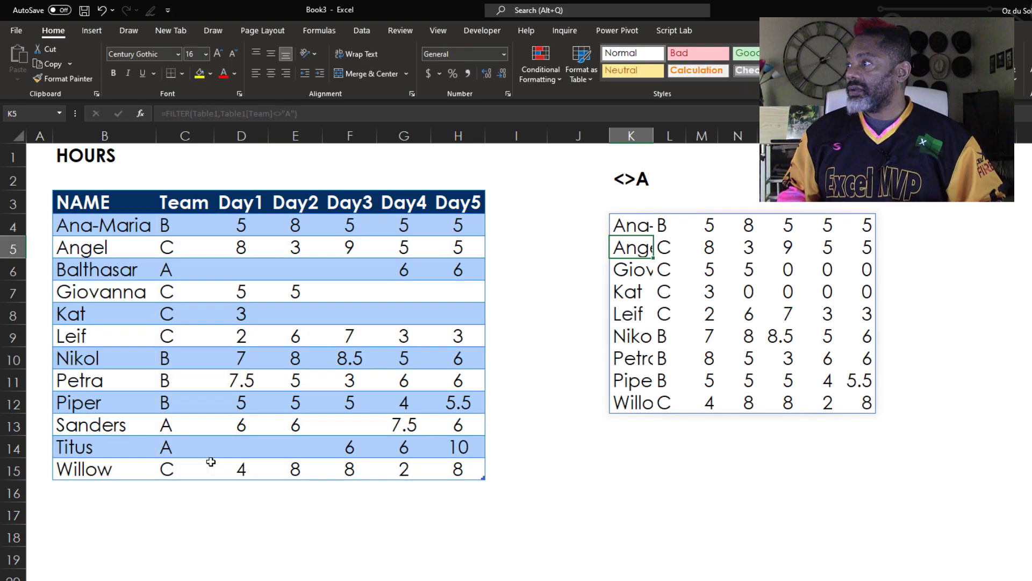
- AutoFit the width of column K to the filtered names
key(alt+h)
key(o)
key(i)
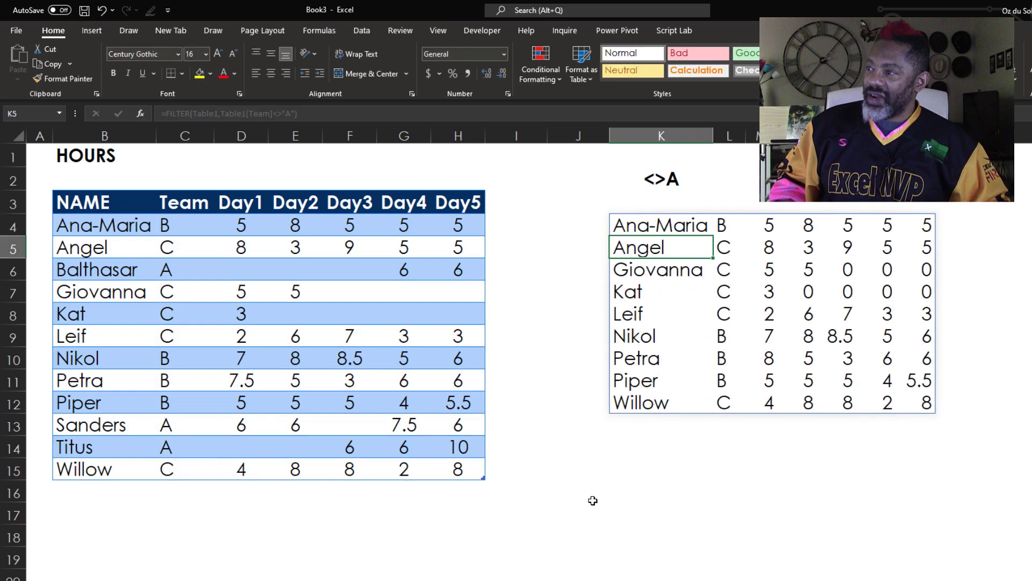
- Bring the filtered array starting at K4 into the Power Query Editor as data from the sheet
right_click(638, 229)
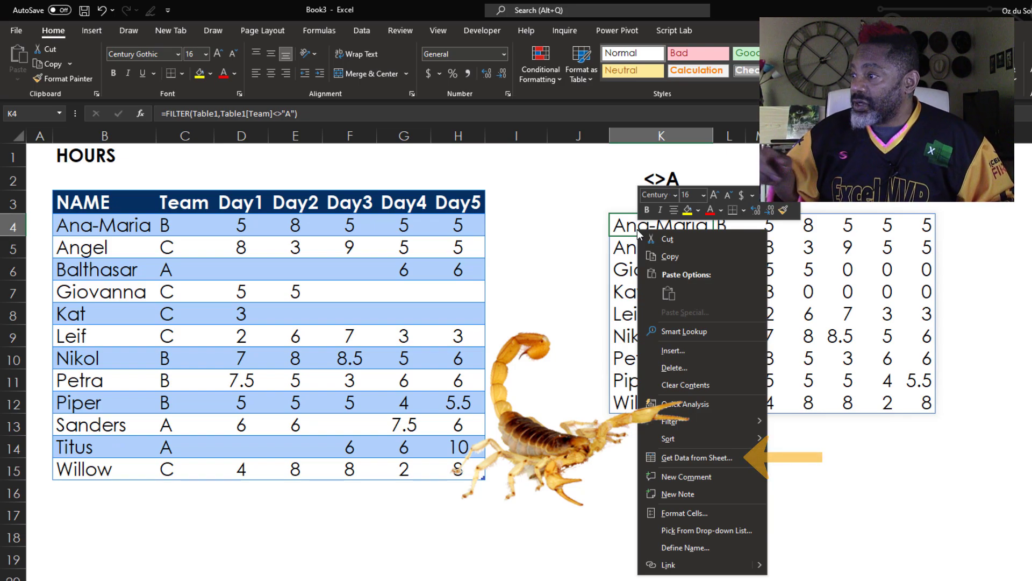
key(Escape)
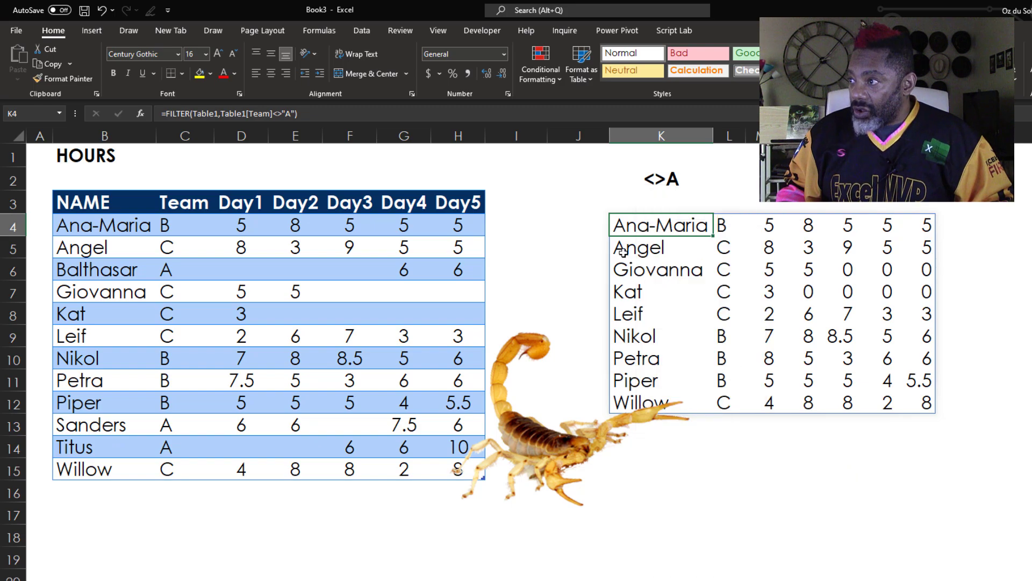
click(358, 35)
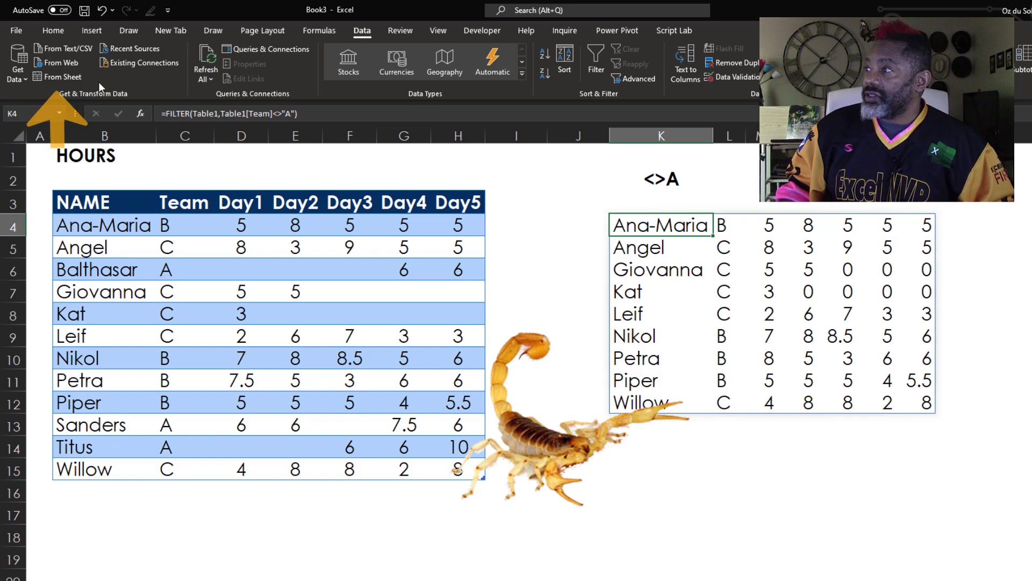
click(49, 76)
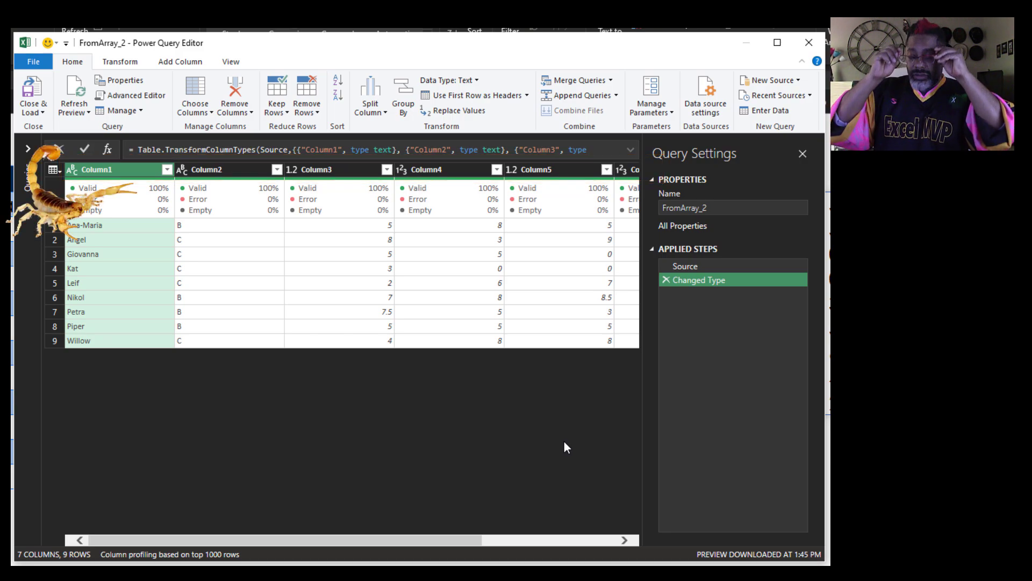
- Rename the first four query columns Name, Team, Day1 and Day2
double_click(135, 174)
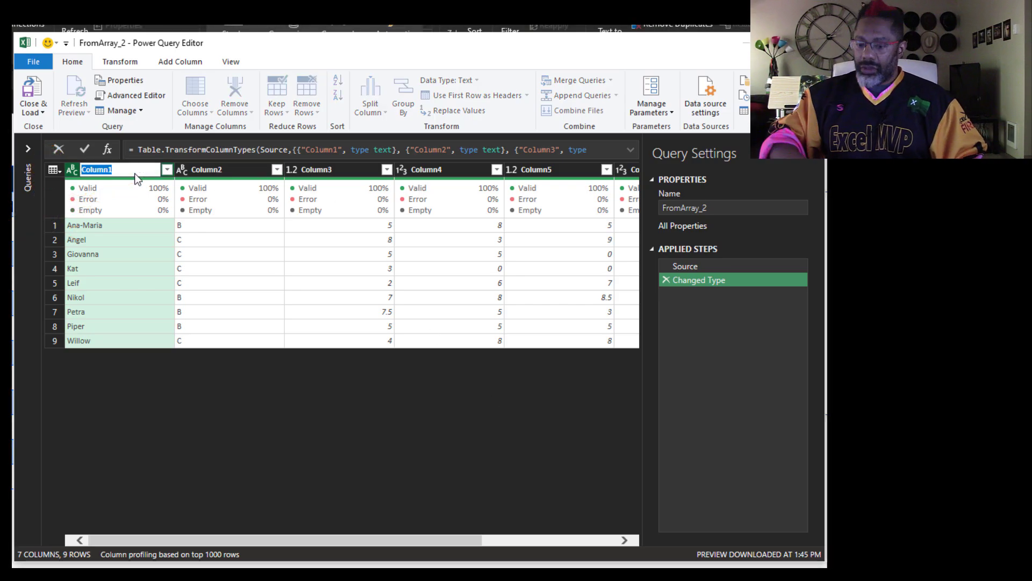
text(Name)
key(Return)
double_click(231, 169)
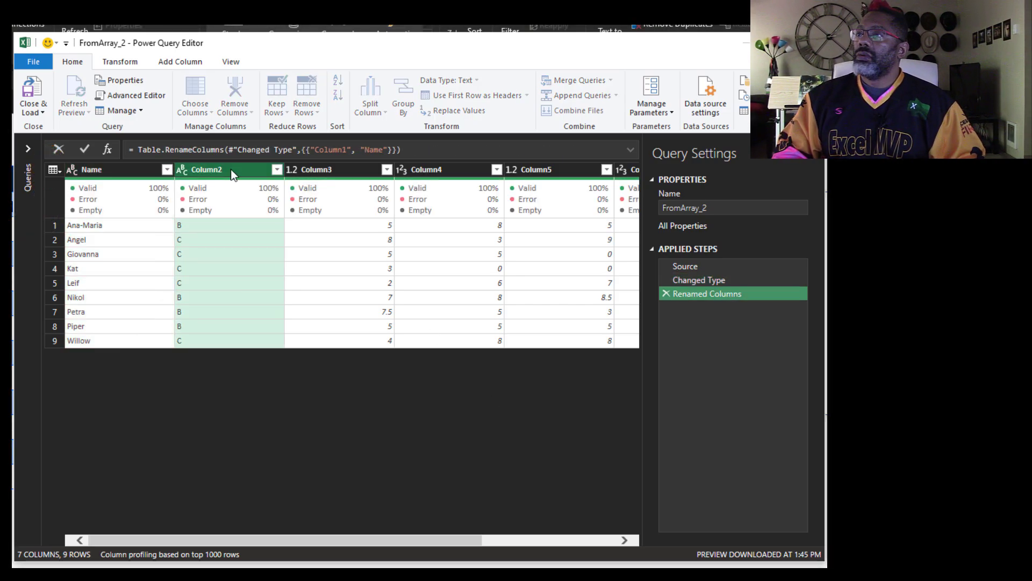
text(Tea)
- Rename Column5, Column6 and Column7 as Day3, Day4 and Day5
double_click(531, 167)
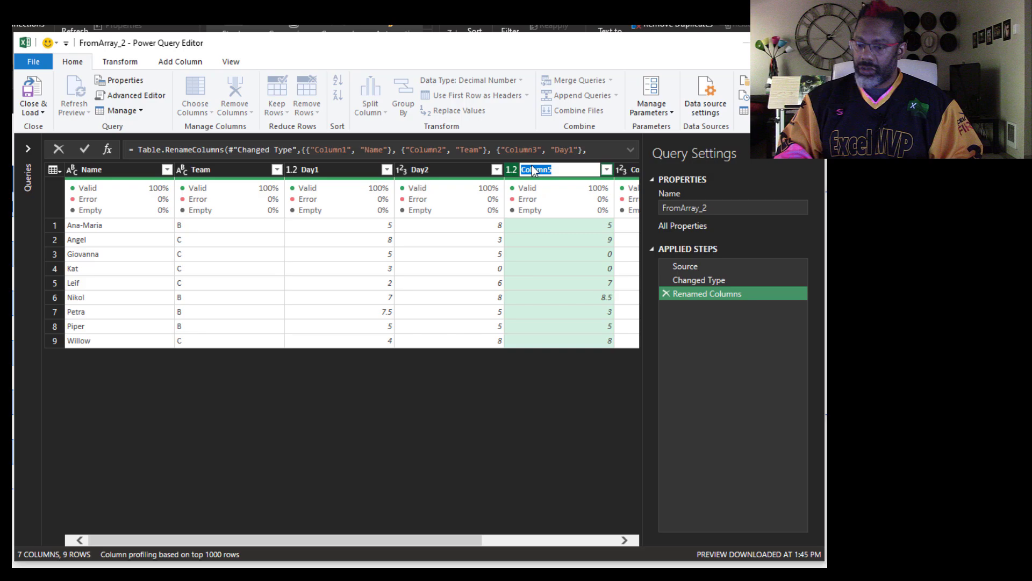
key(BackSpace)
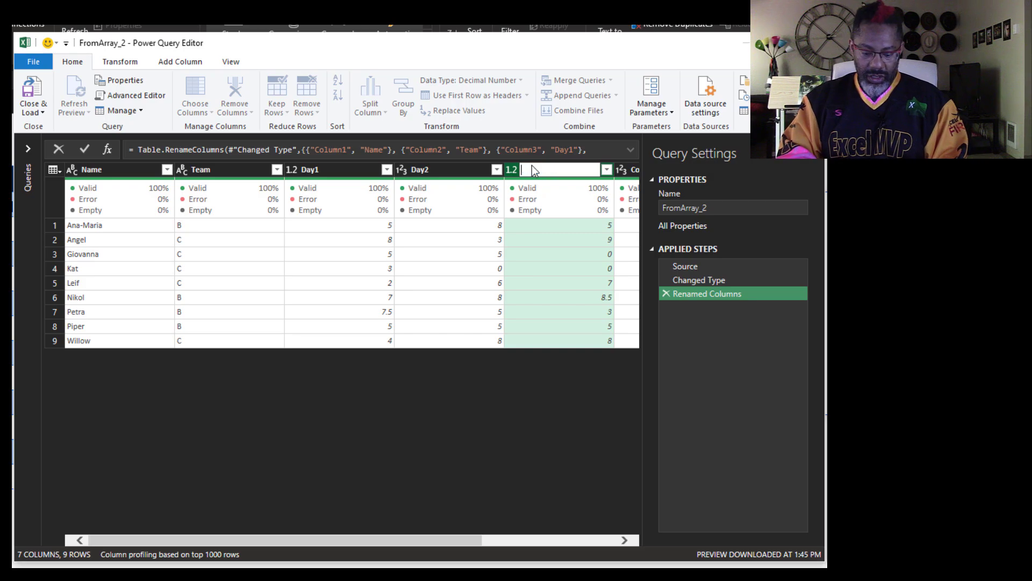
text(Day3)
key(Return)
scroll(469, 537, right, 3)
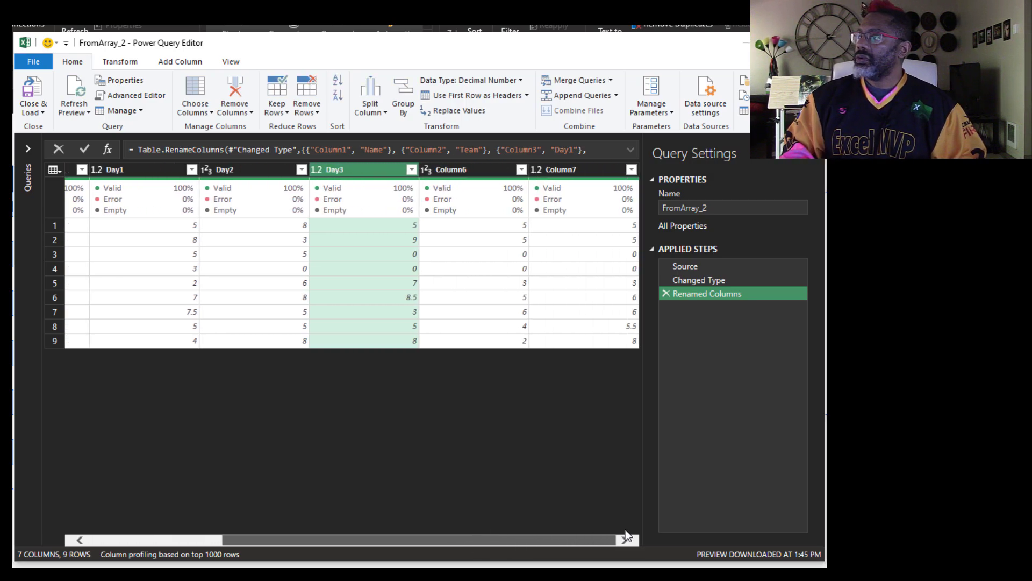
double_click(476, 170)
text(Day4)
key(Return)
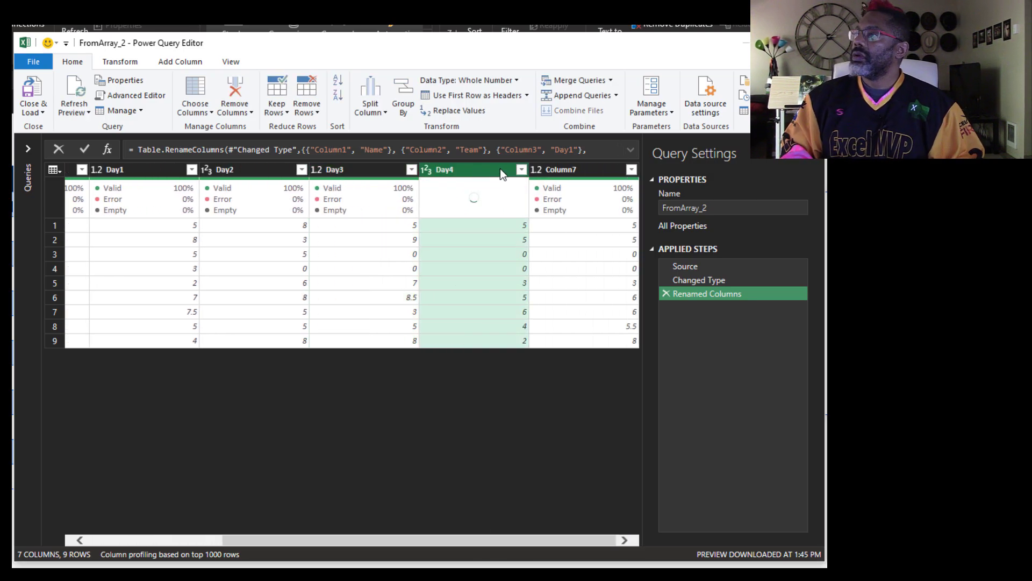
double_click(569, 169)
text(Day5)
key(Return)
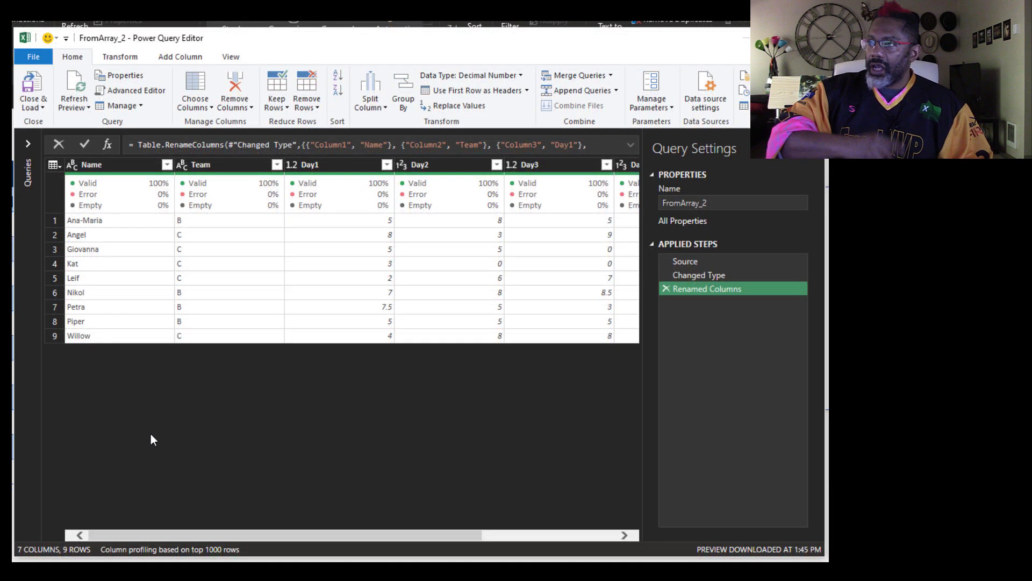
- Unpivot all columns other than Name and Team
click(124, 167)
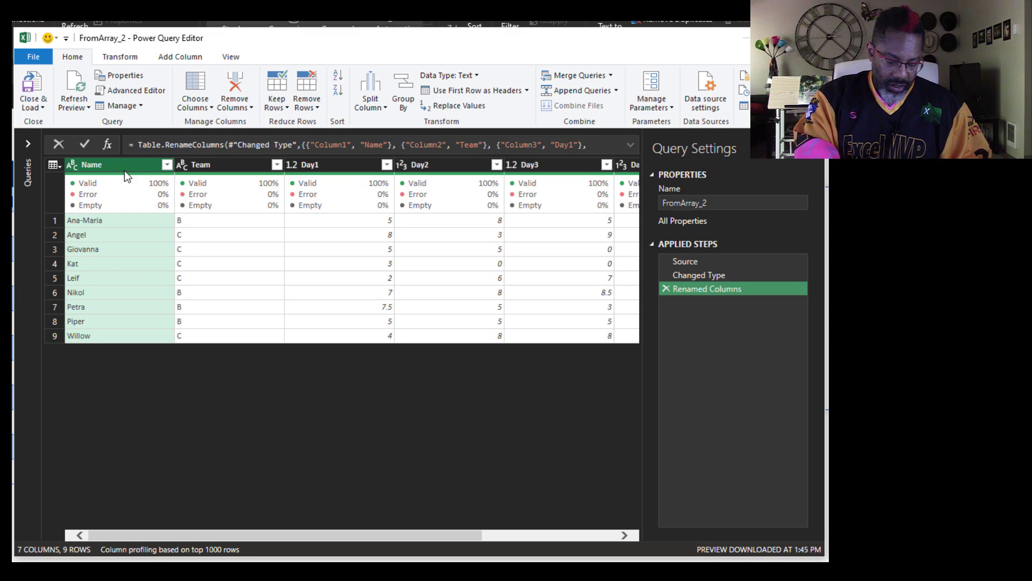
shift+click(214, 166)
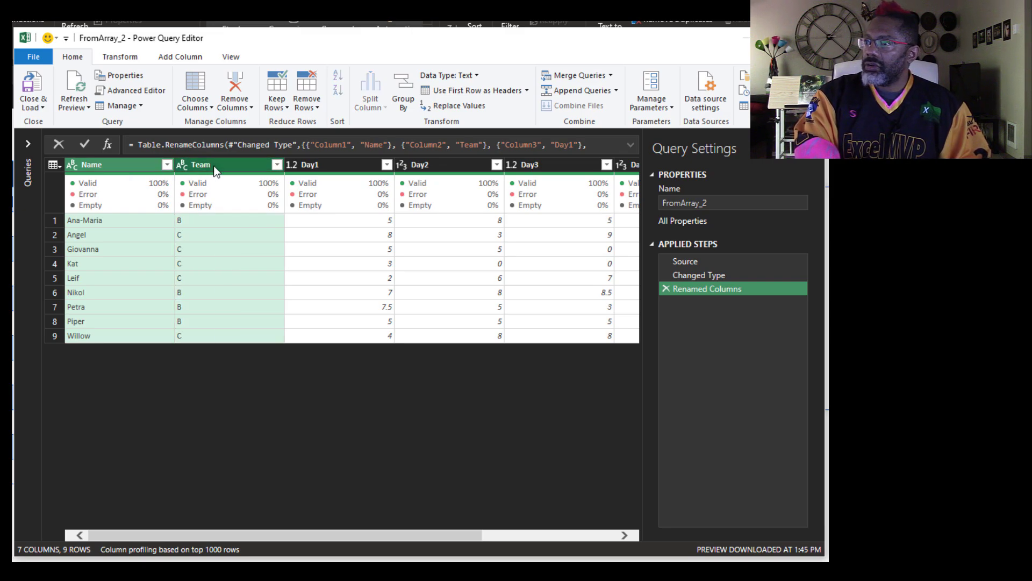
right_click(214, 166)
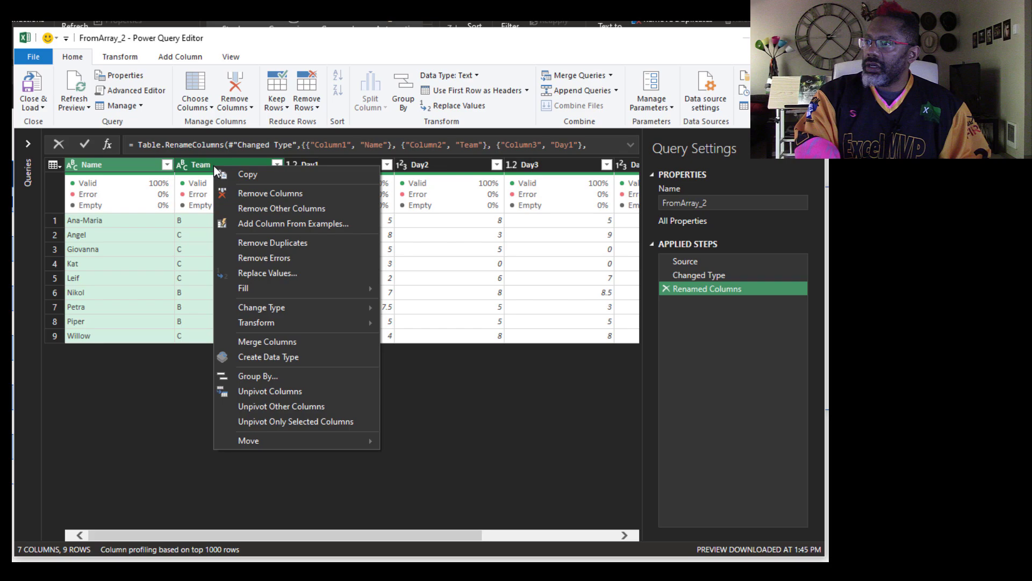
click(291, 405)
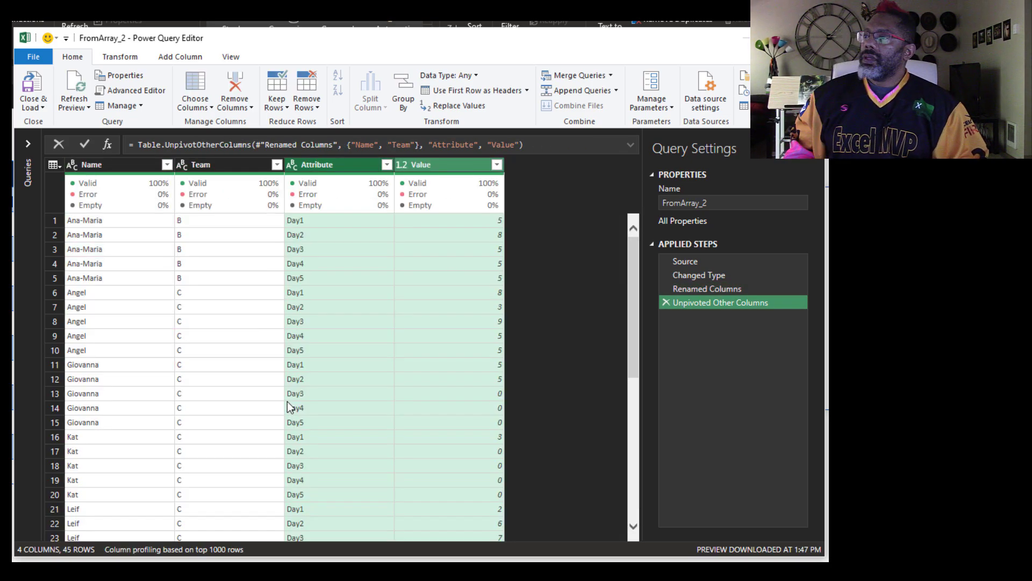
- Remove the Attribute column from the unpivoted query
click(346, 168)
right_click(345, 167)
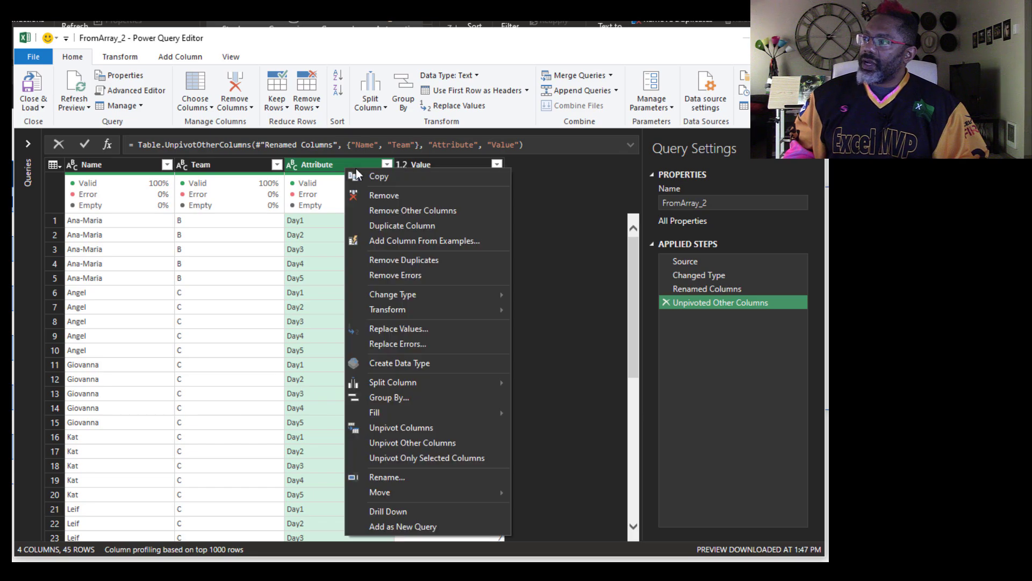
click(376, 195)
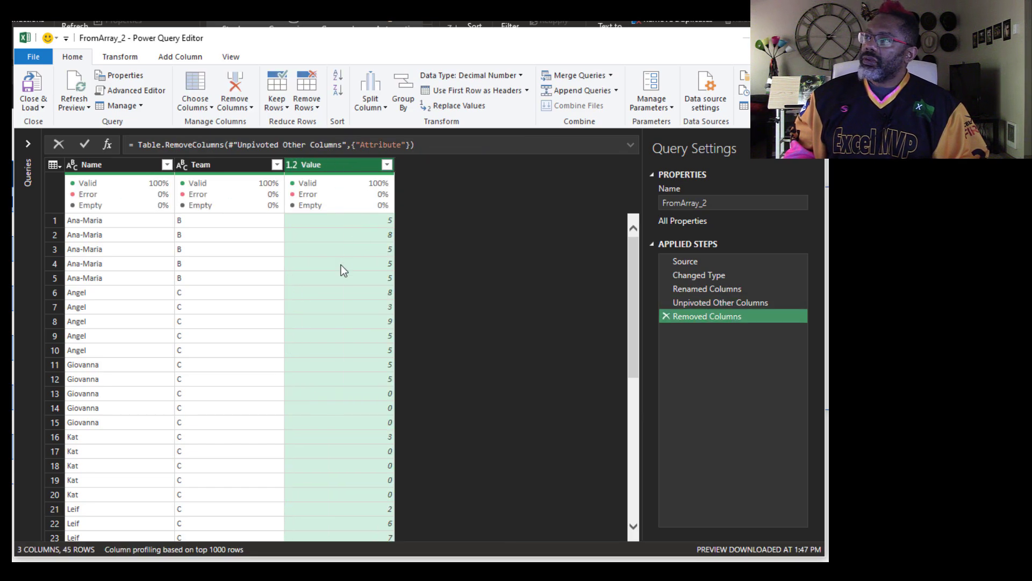
- Group the rows by Name, with a new column Total Hours that sums the Value column
click(404, 87)
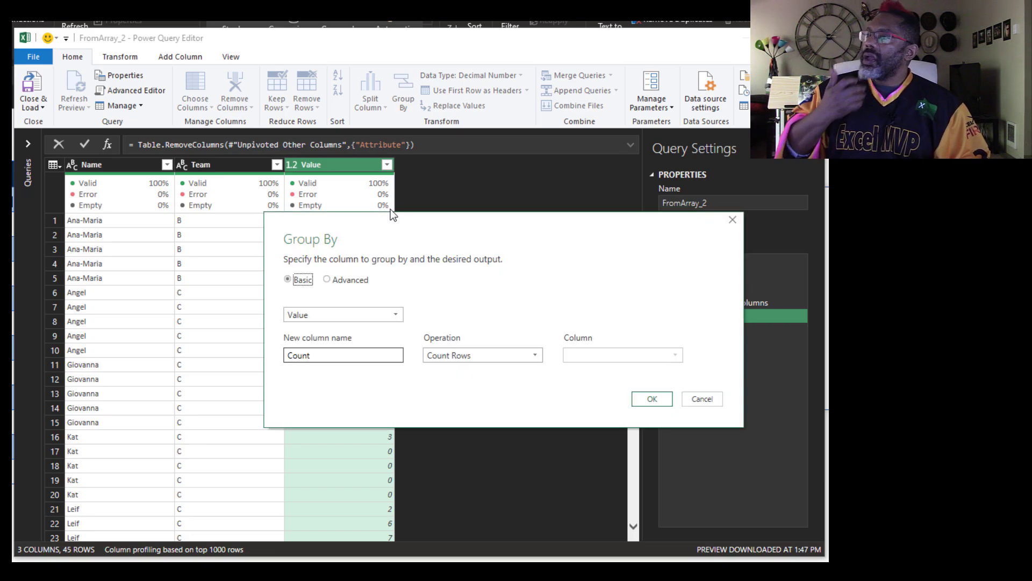
click(388, 315)
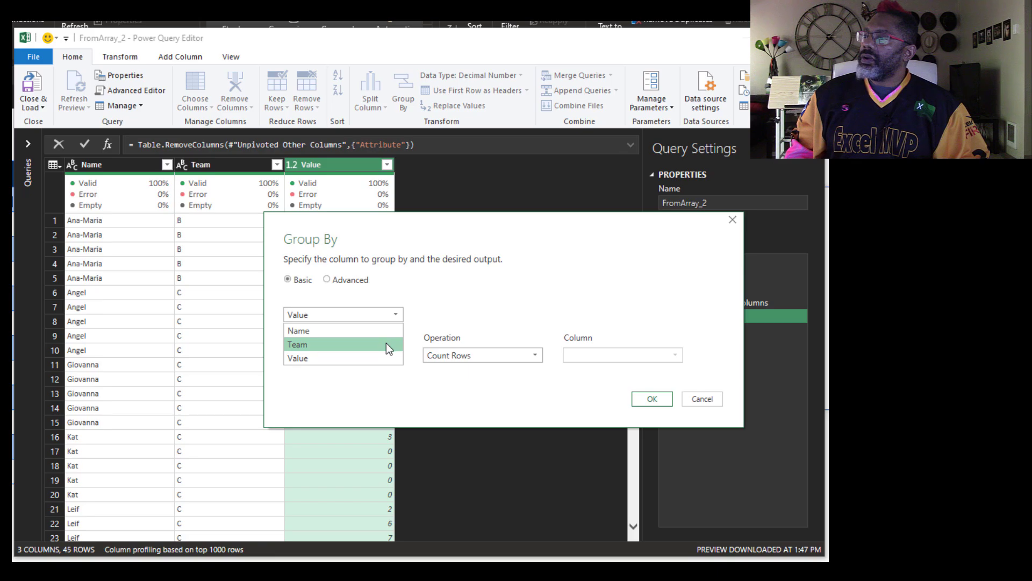
click(382, 331)
click(440, 355)
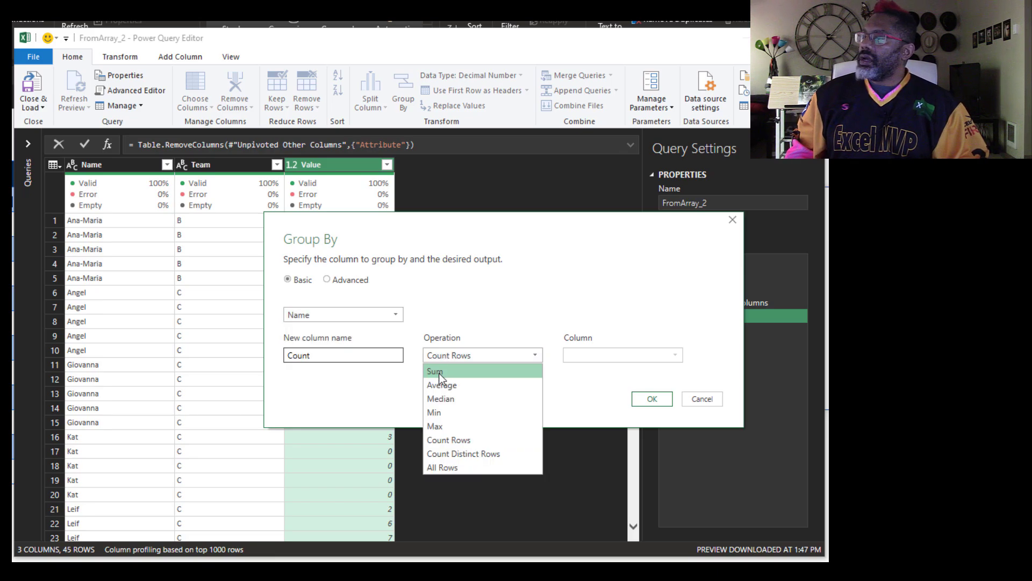
click(439, 372)
click(582, 356)
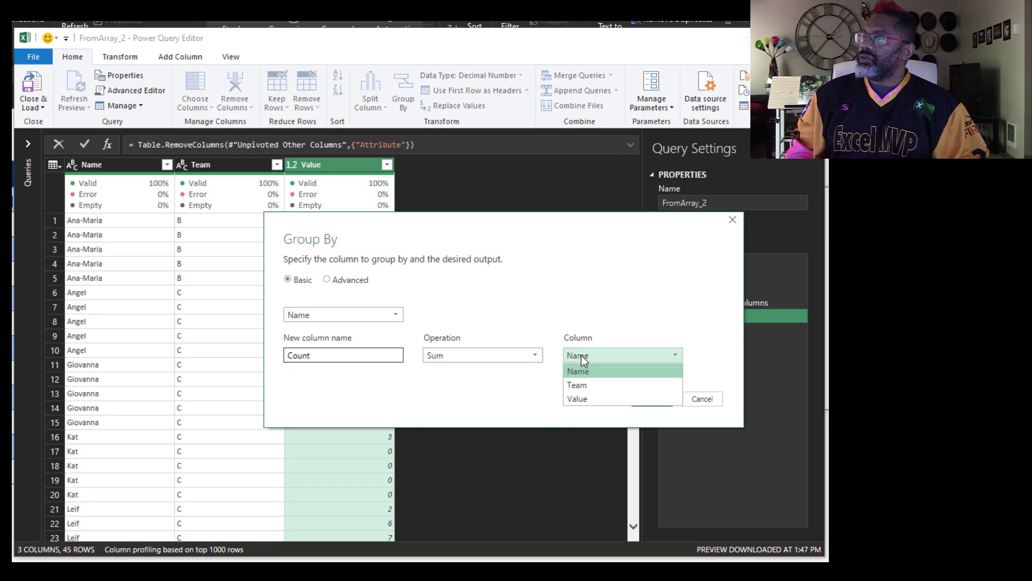
click(572, 397)
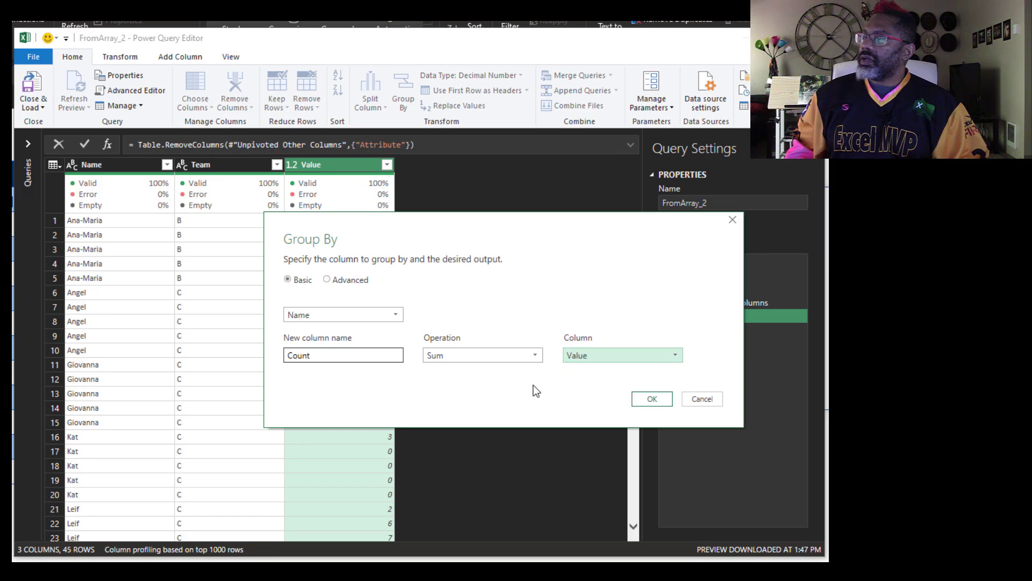
double_click(378, 356)
text(Total )
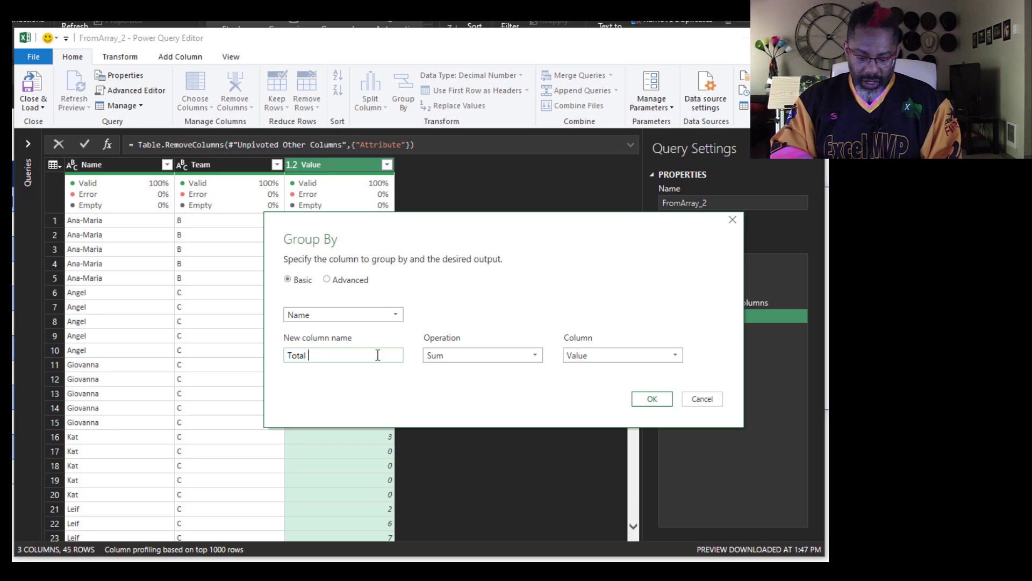
text(hours)
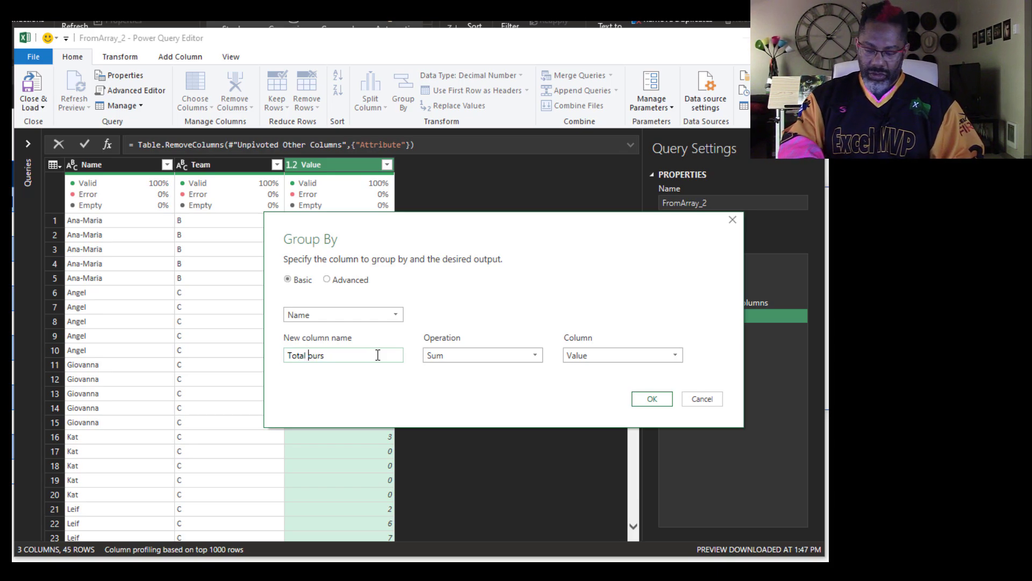
click(651, 401)
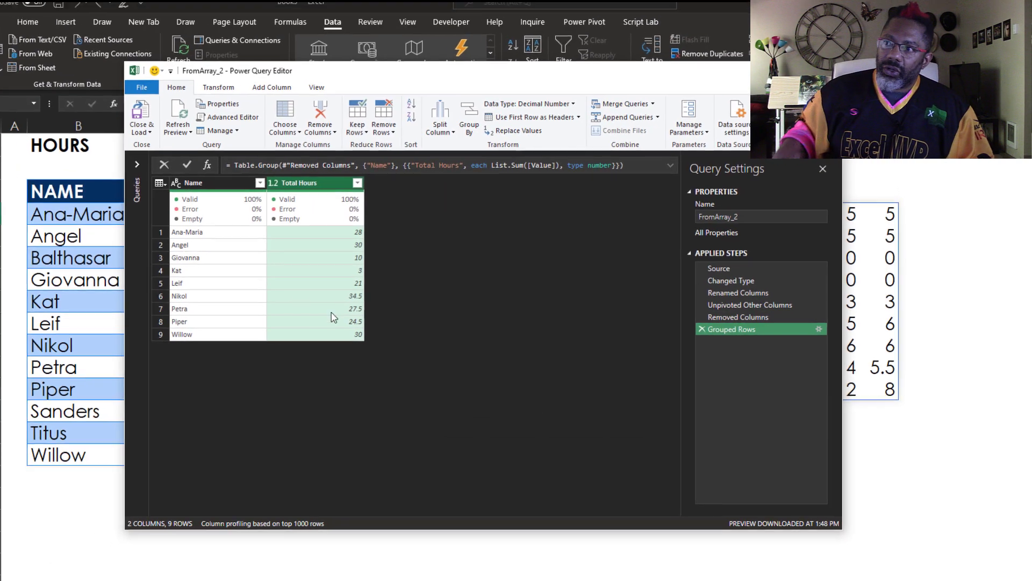
- Load the grouped query as a table to cell K19 of the existing worksheet
click(24, 105)
click(183, 164)
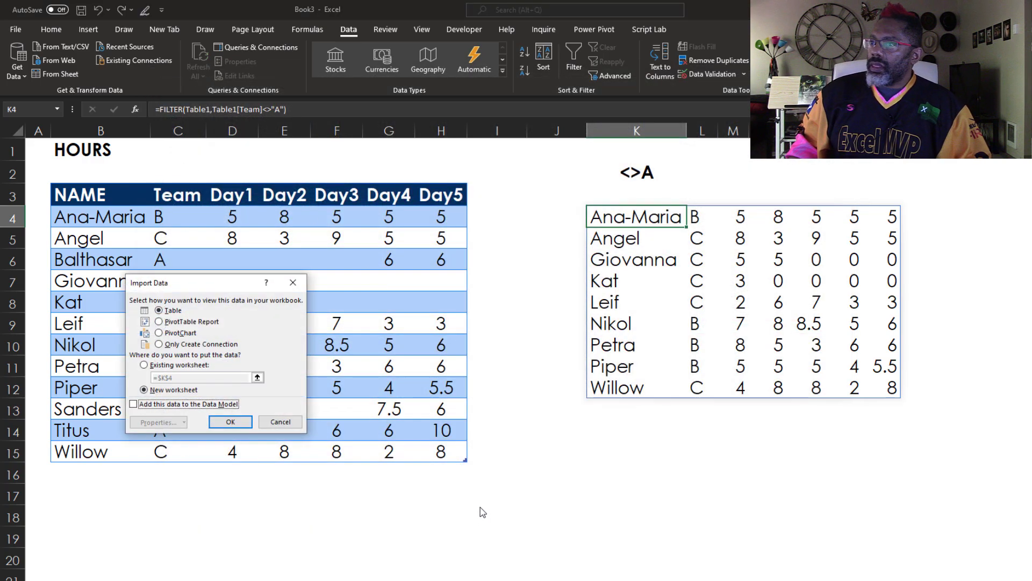
click(143, 366)
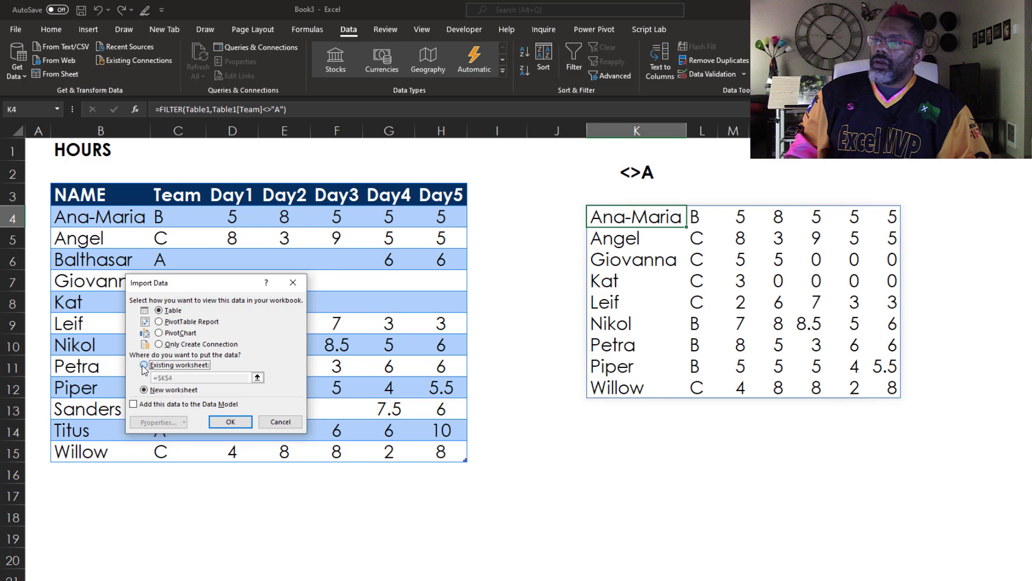
click(257, 377)
scroll(594, 461, down, 2)
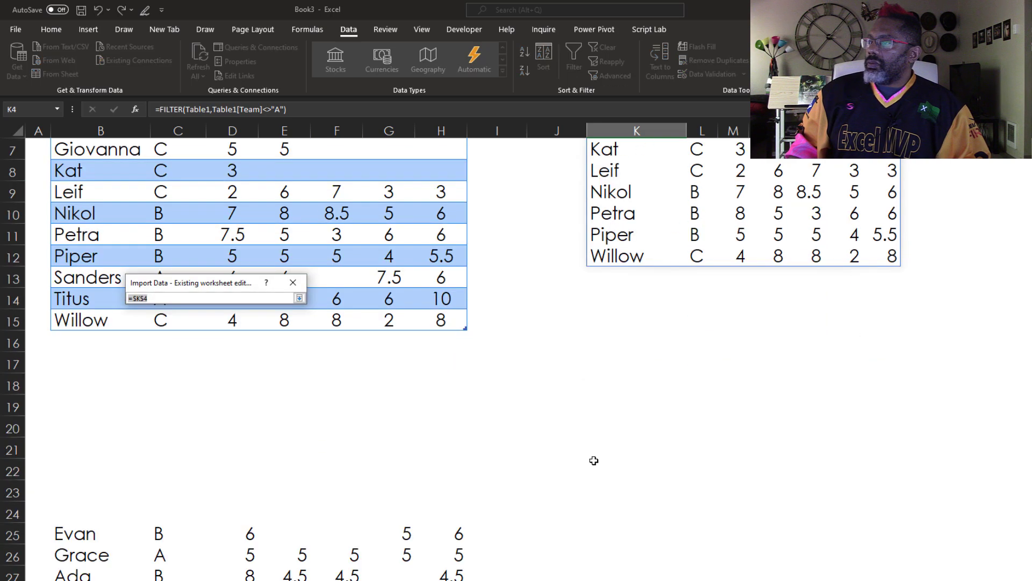
click(602, 400)
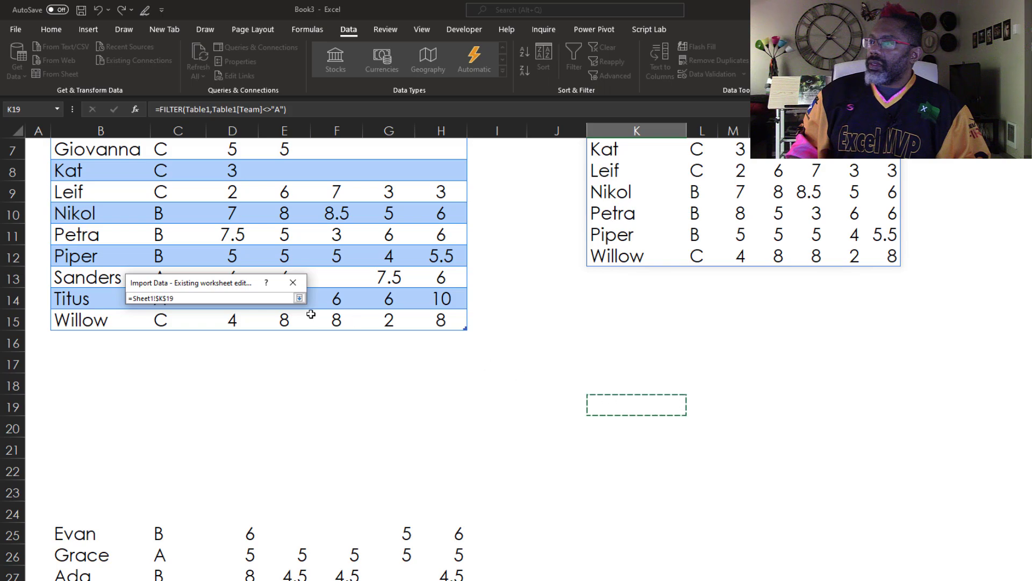
click(299, 297)
click(230, 421)
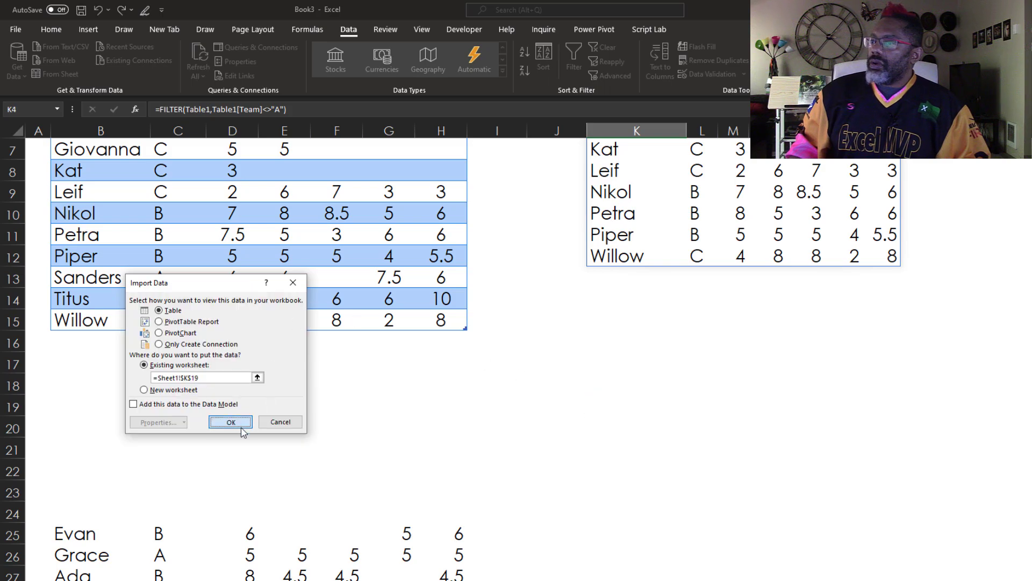
scroll(570, 523, up, 2)
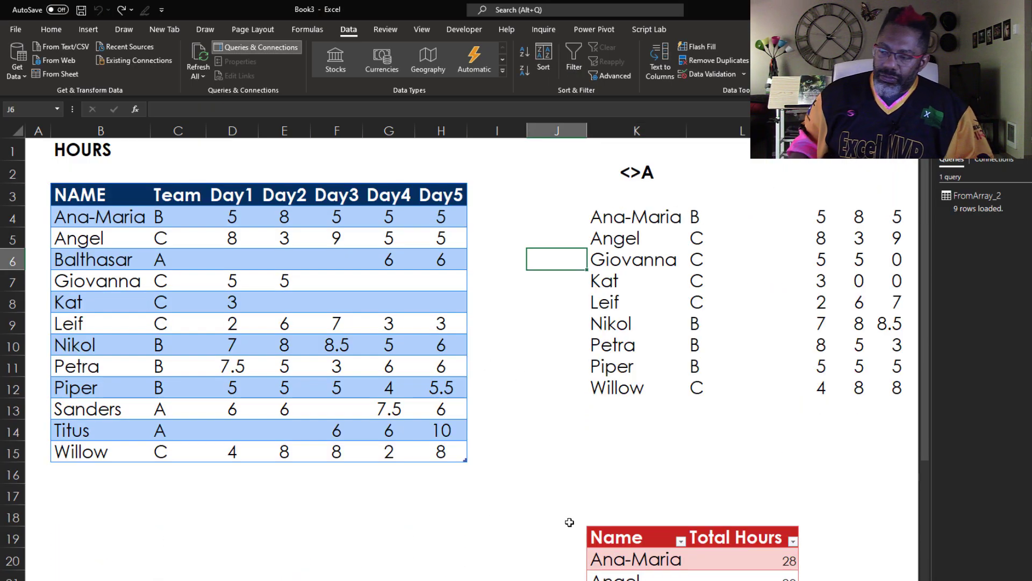
- Move the extra rows from B25:H30 directly beneath the hours table, starting at row 16, and refresh the query output
scroll(569, 522, down, 4)
drag(80, 412, 427, 530)
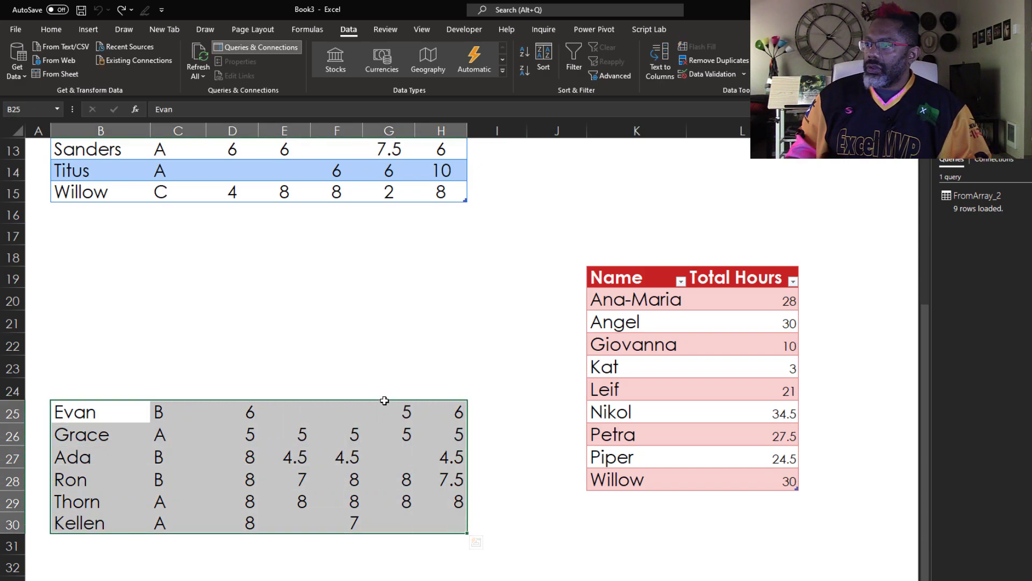
drag(382, 399, 387, 211)
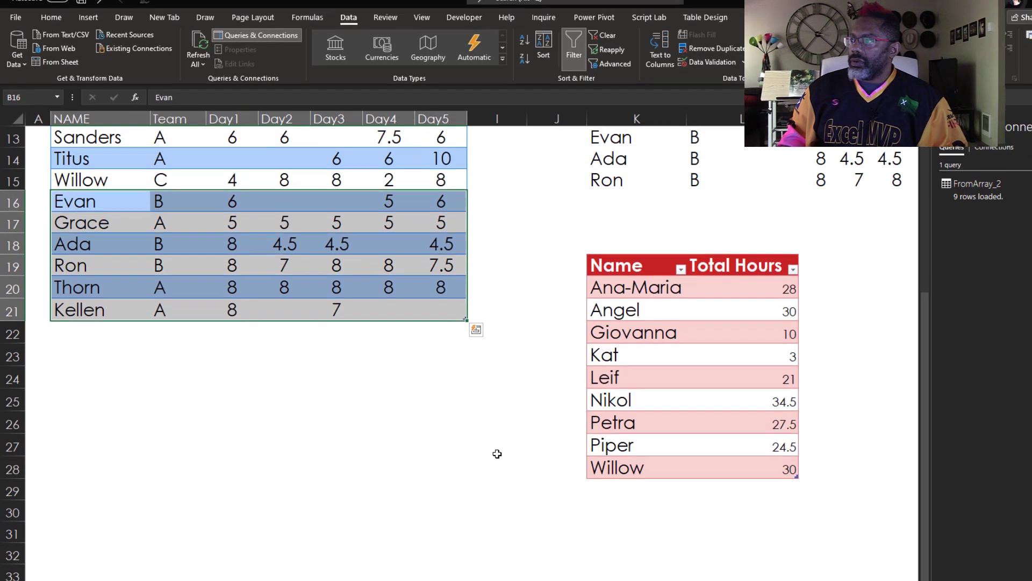
scroll(498, 465, up, 4)
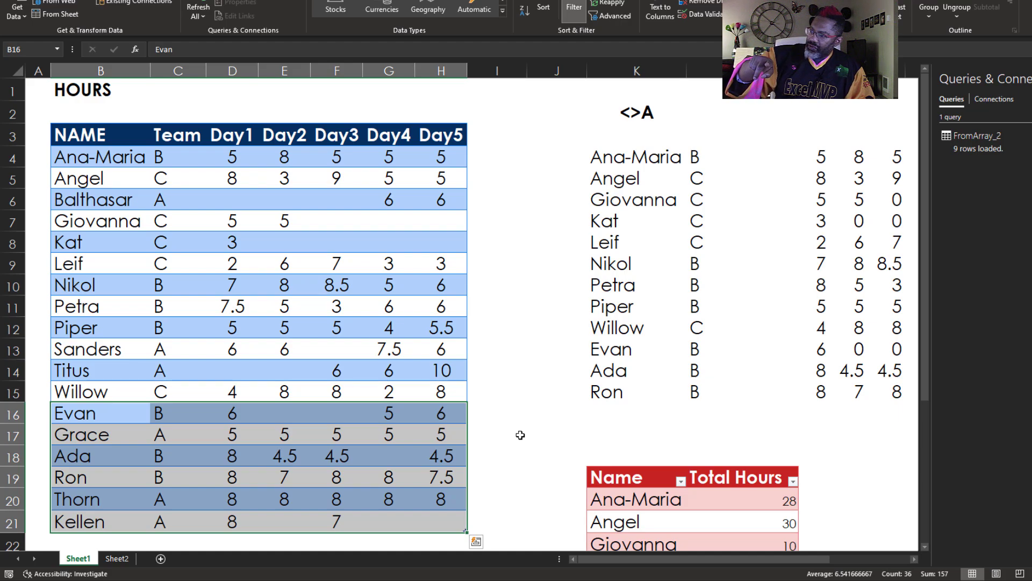
click(521, 434)
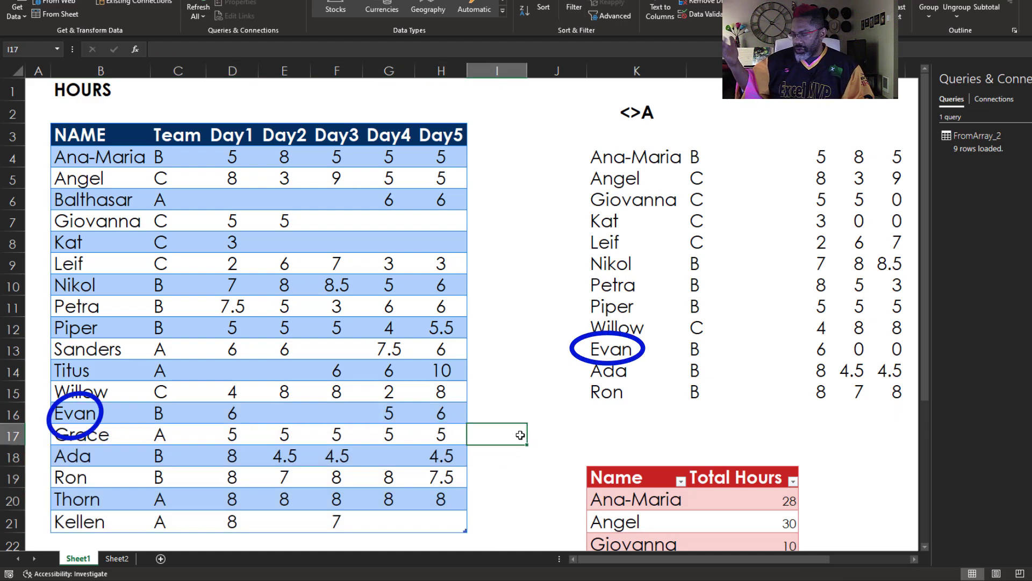
key(Escape)
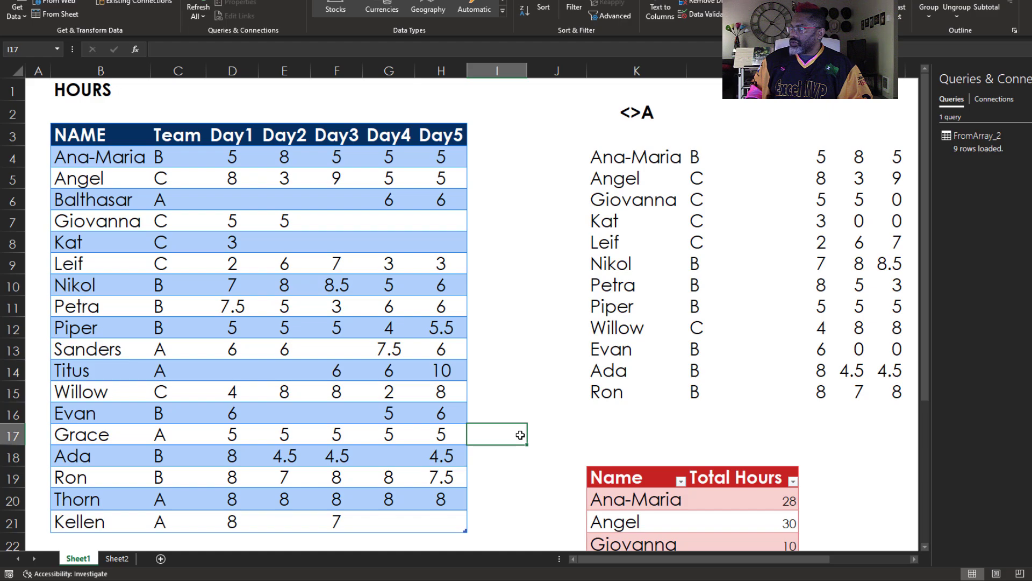
scroll(520, 435, down, 4)
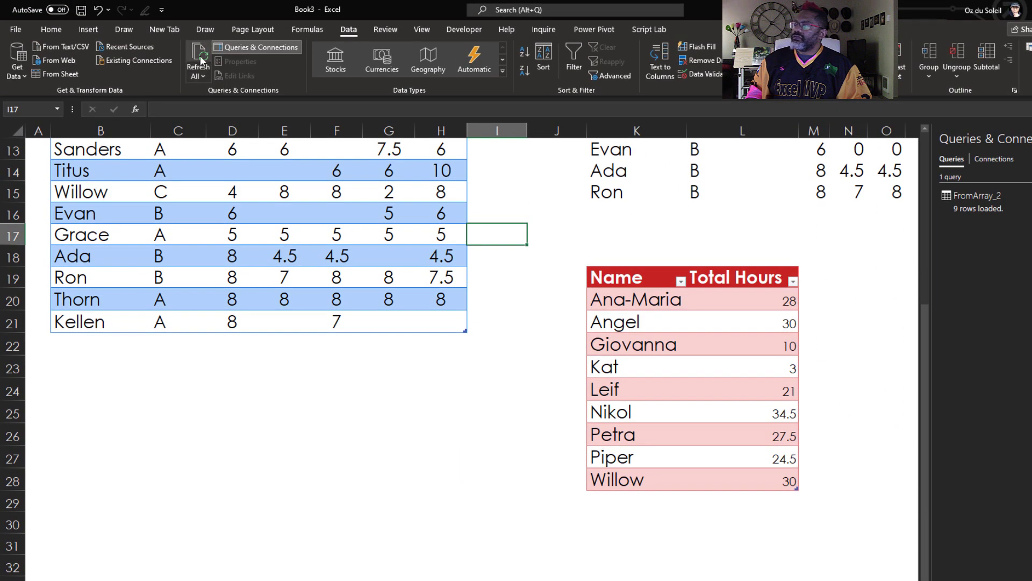
click(200, 60)
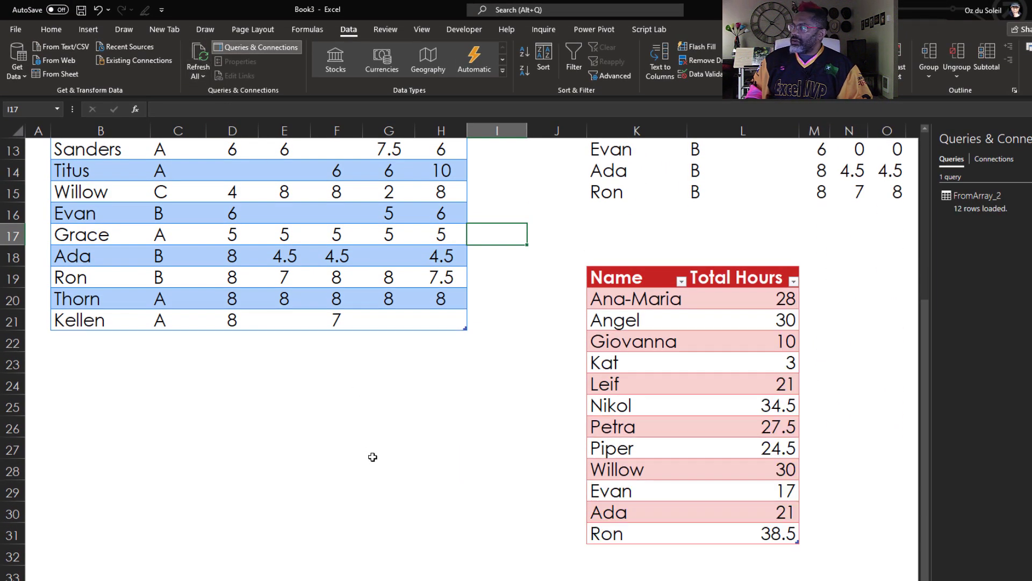
- Add a Day6 column to the hours table by entering the heading in I3
scroll(372, 457, up, 4)
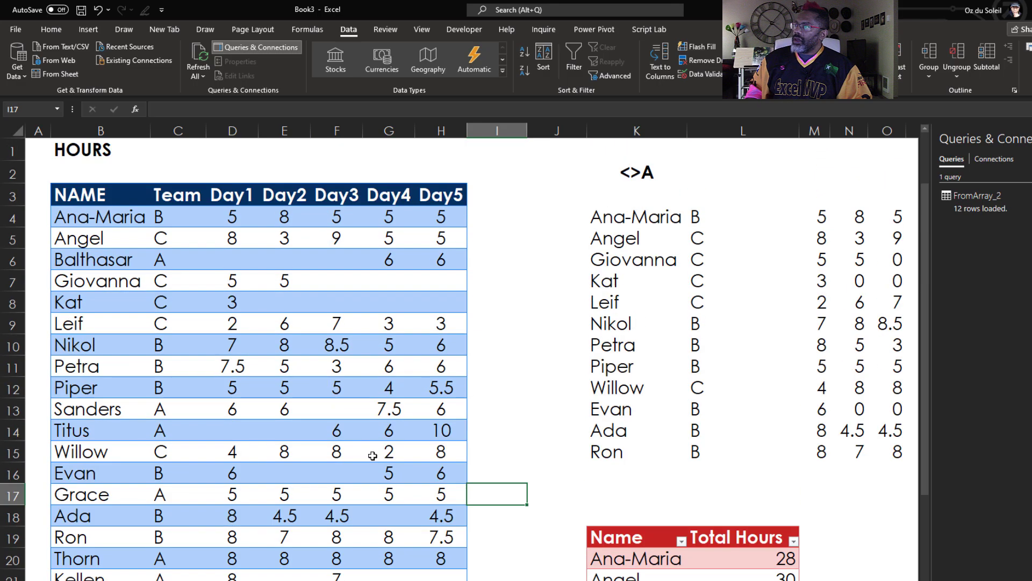
click(477, 195)
text(Da)
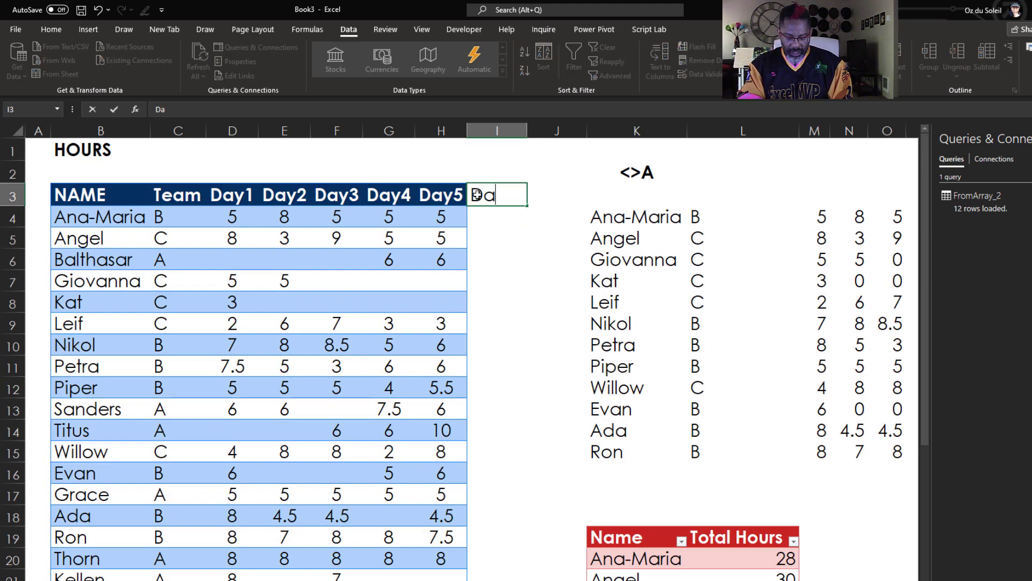
text(y6)
key(Return)
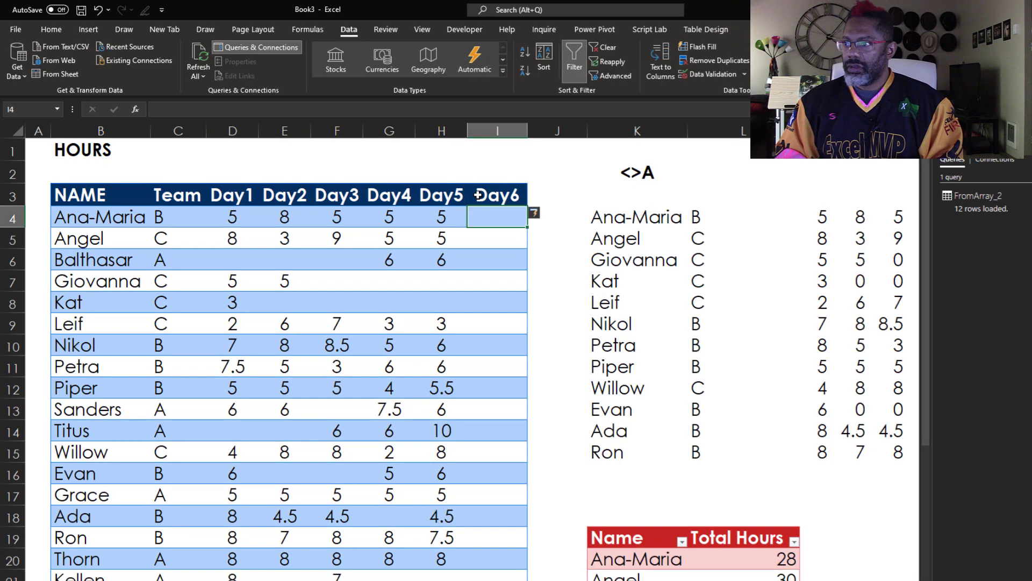
- Enter the Day6 hours 5, 5, 8 in I4:I6 and 3, 5, 7, 8 in I9:I12
text(5)
key(Return)
text(5)
key(Return)
text(8)
key(Return)
key(Return)
text(3 5 7 8 )
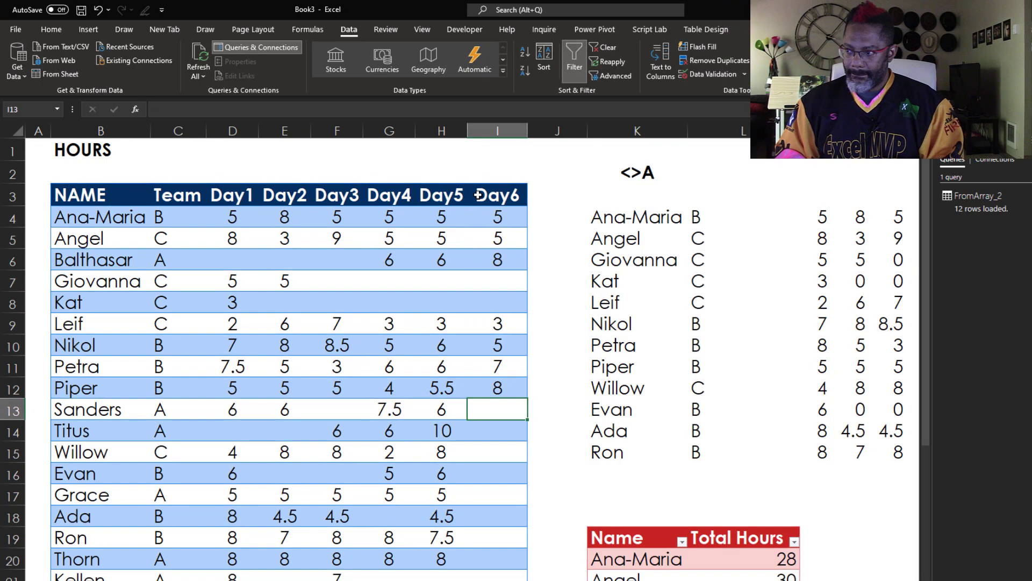
- Enter Day6 hours 6 in I13, 6, 5, 7 in I16:I18, 8 in I20 and 3 in I21, and refresh the query output
text(6)
key(Return)
key(Return)
text(6 5 7)
key(Return)
text(8 )
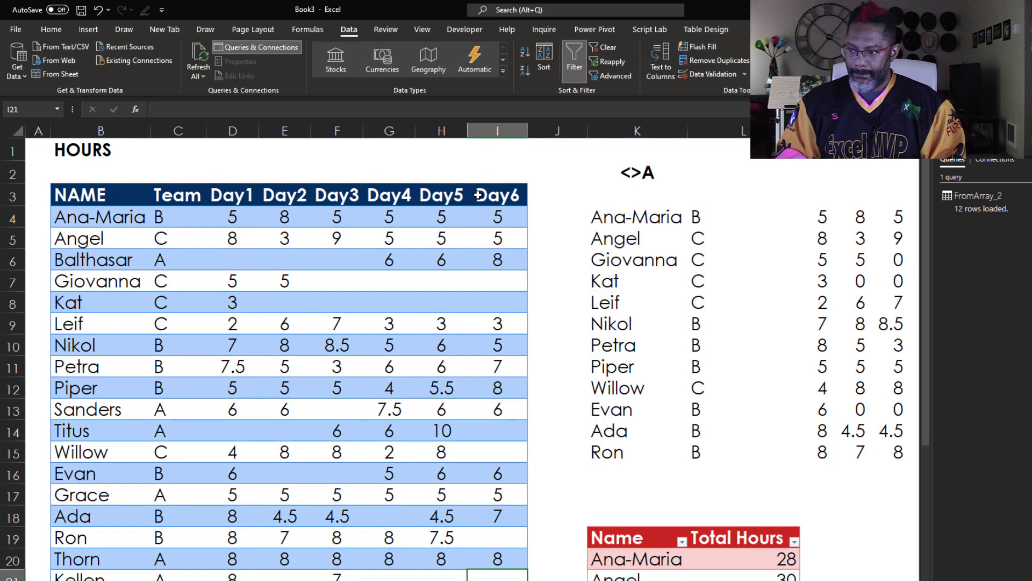
text(3)
scroll(433, 176, down, 3)
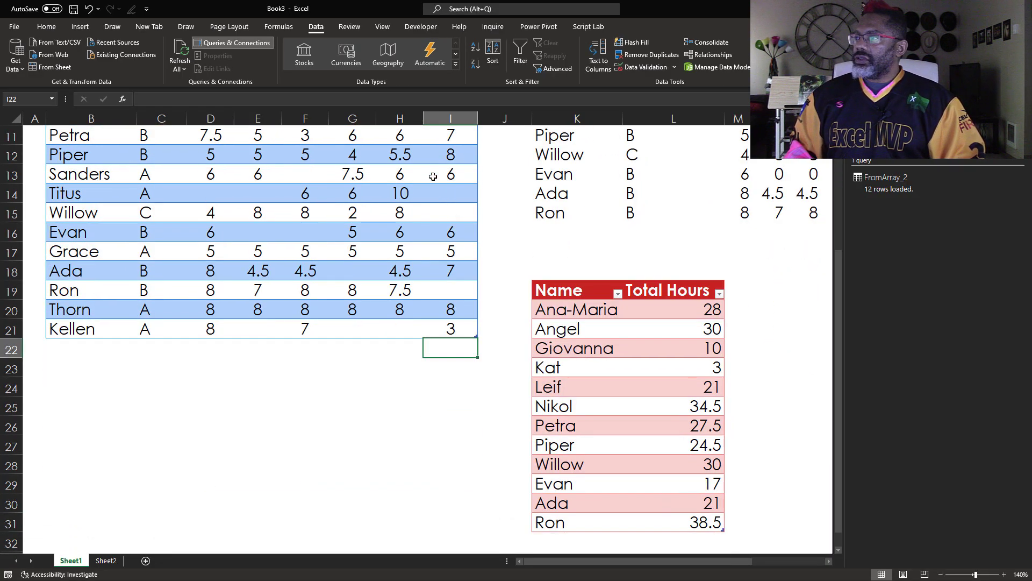
click(185, 53)
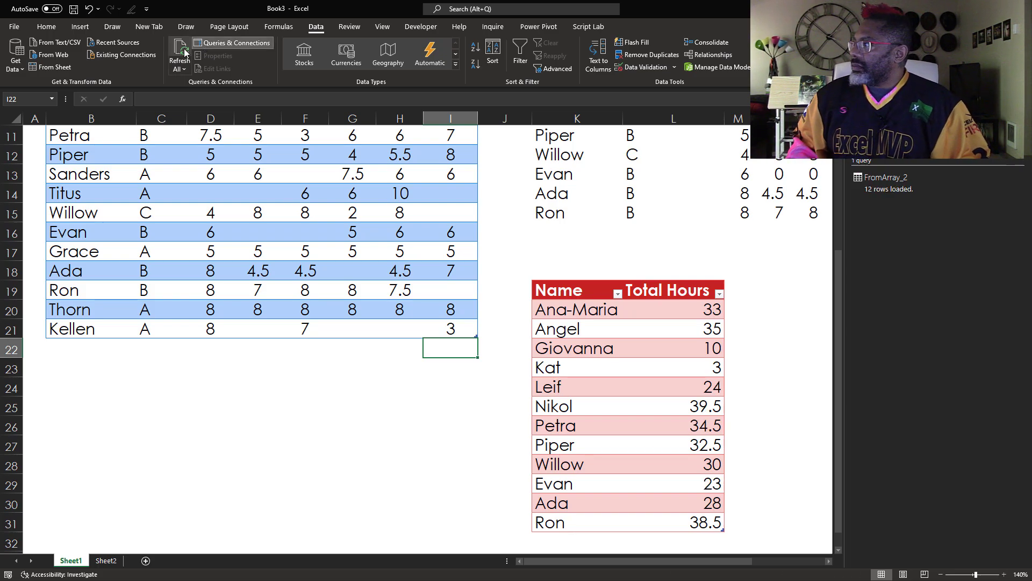
- Open the FromArray_2 query and examine all columns at its Renamed Columns step
double_click(890, 185)
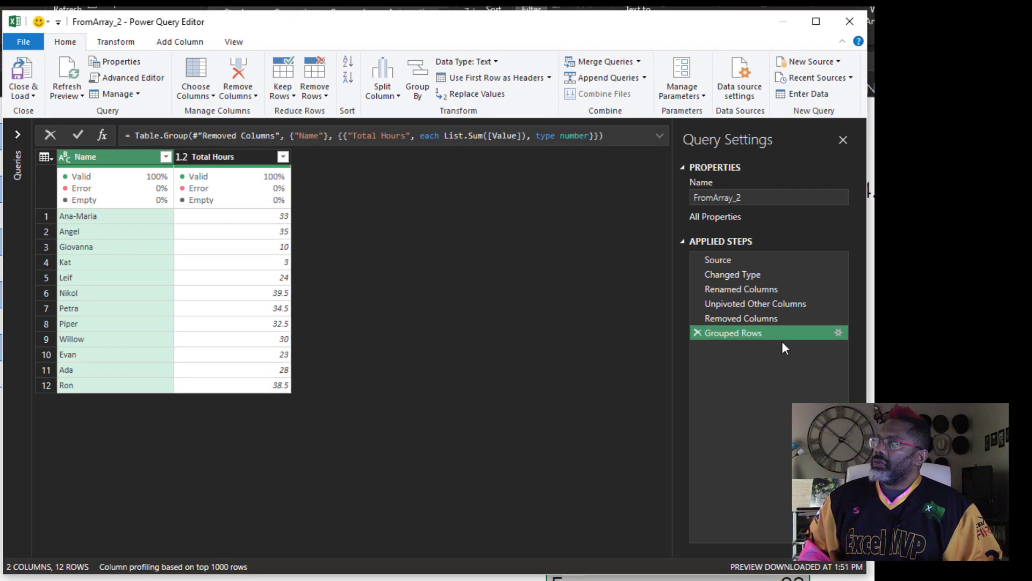
click(753, 290)
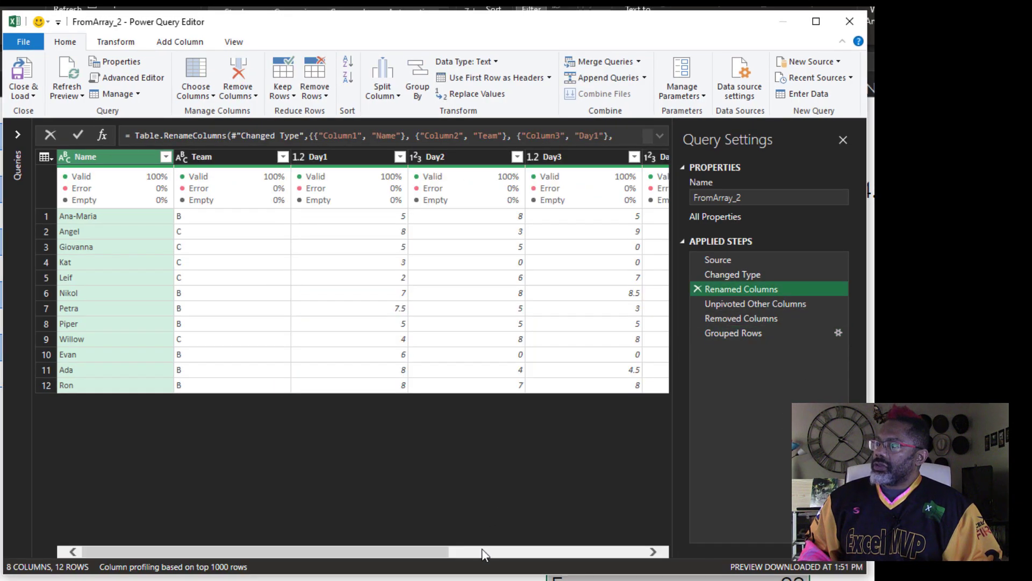
drag(432, 553, 678, 540)
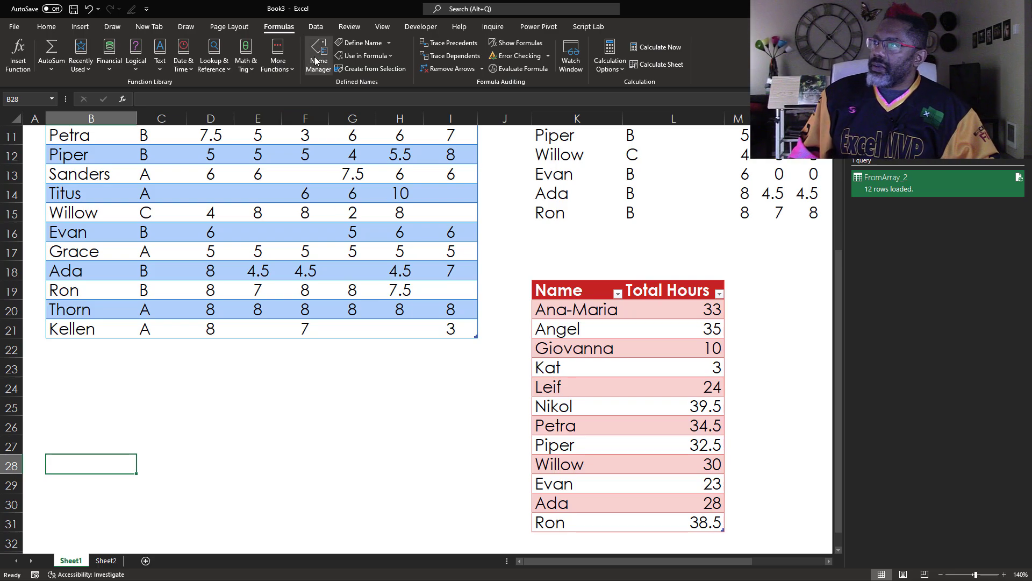
- Examine the FromArray names and their references in the Name Manager
click(317, 61)
drag(264, 218, 650, 152)
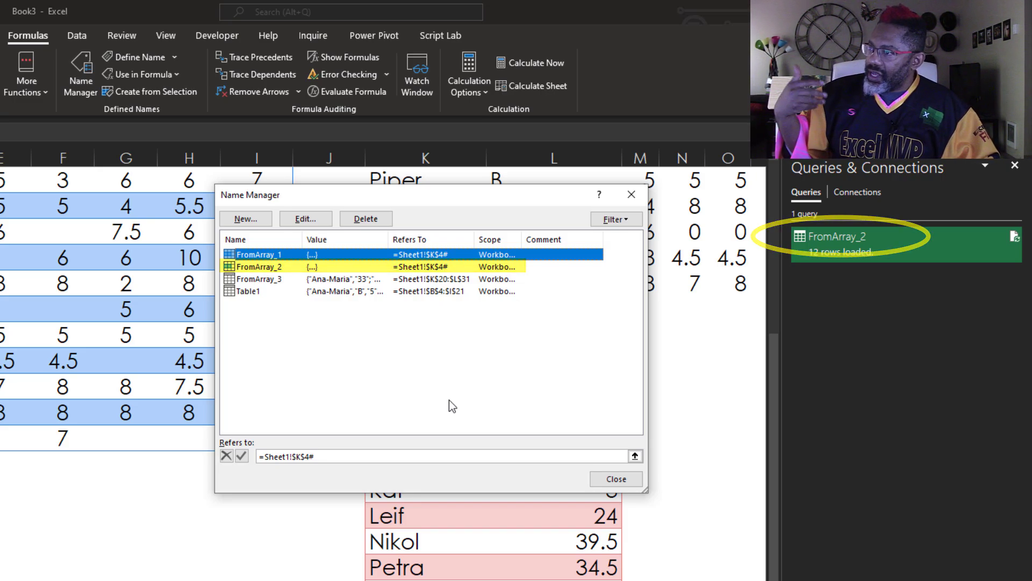
click(617, 479)
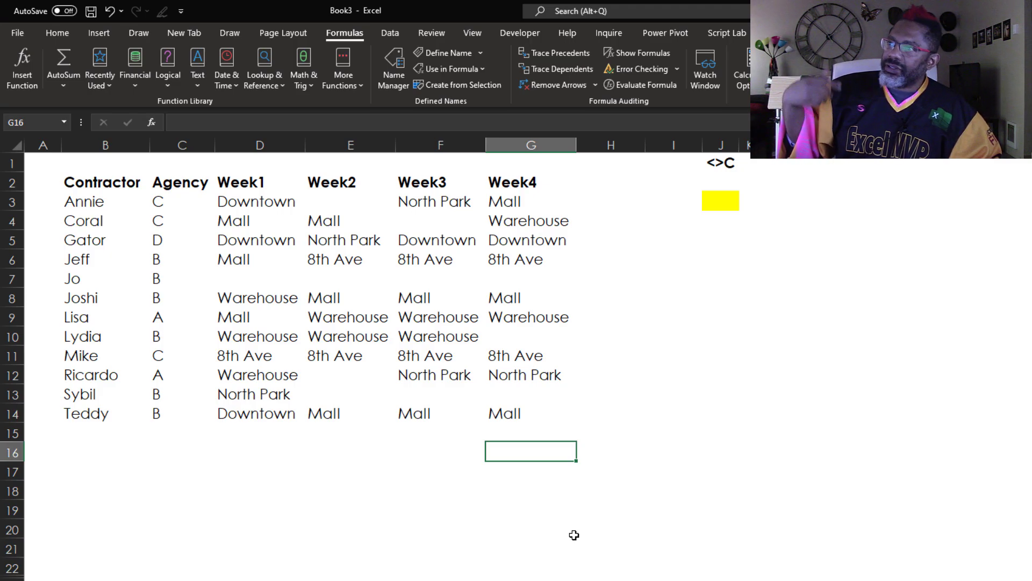
- Enter =FILTER(B3:G14,C3:C14<>"C") in J3 to list the contractors outside agency C
click(717, 208)
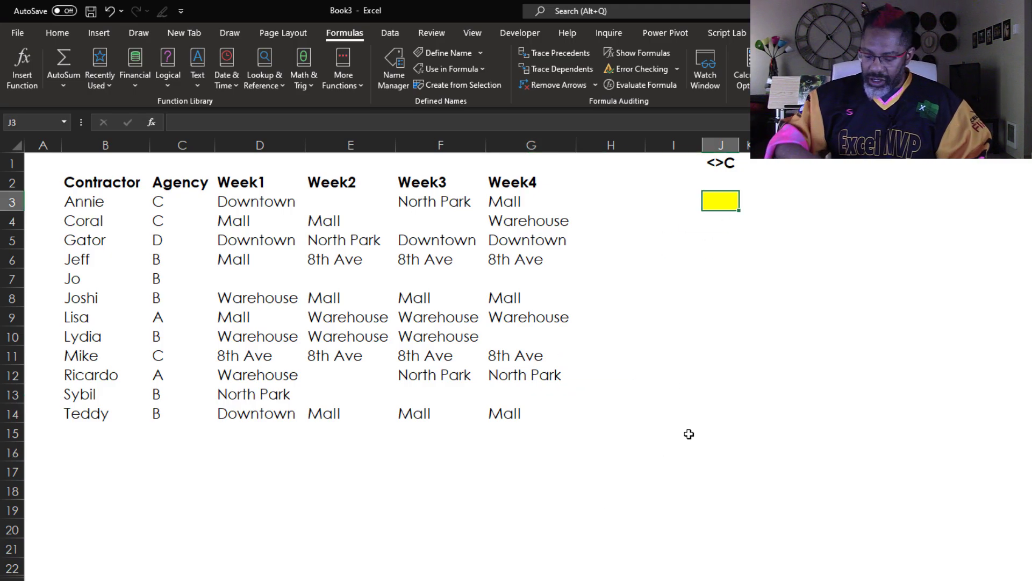
text(=filt)
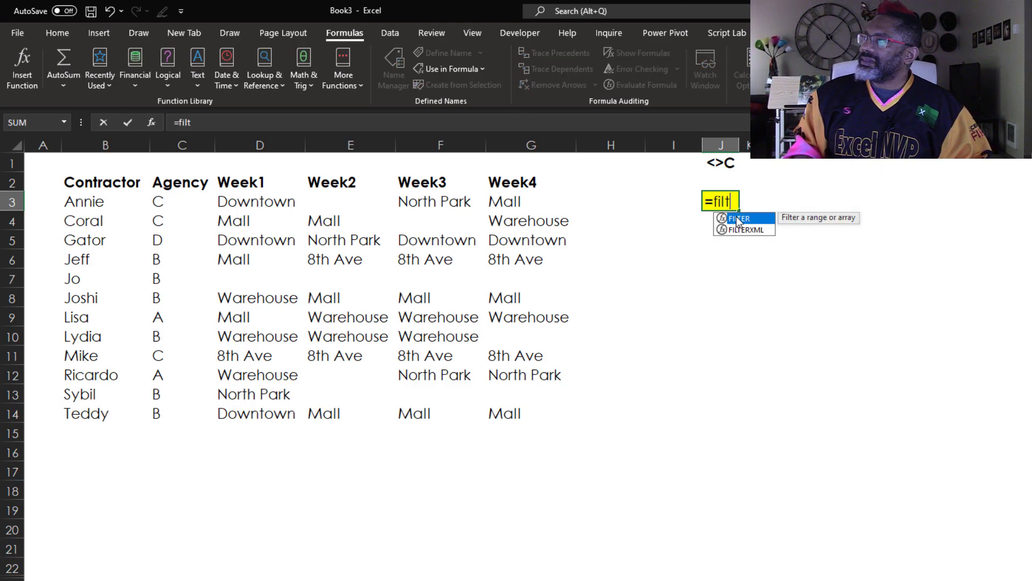
double_click(737, 219)
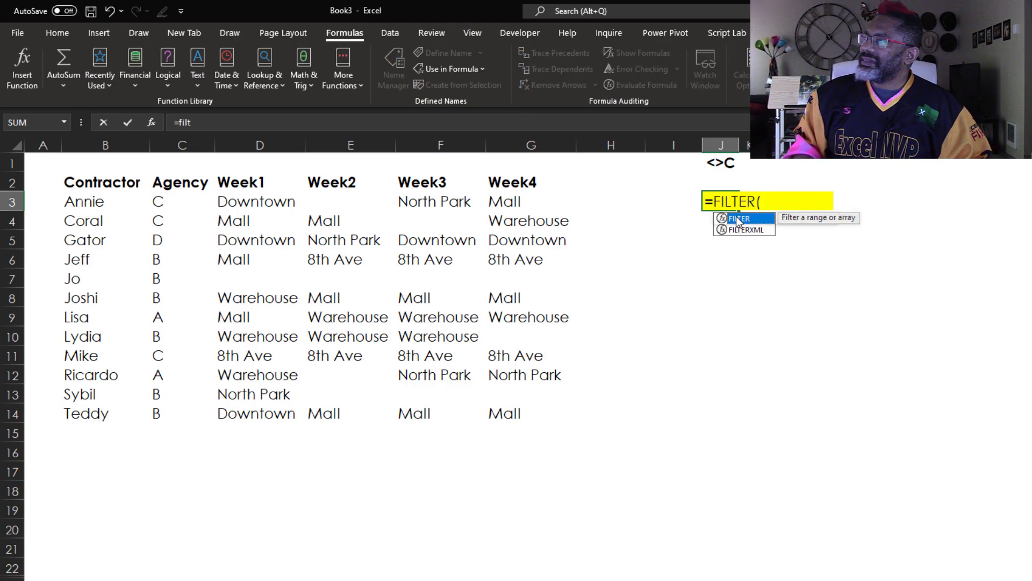
click(119, 202)
drag(119, 202, 504, 417)
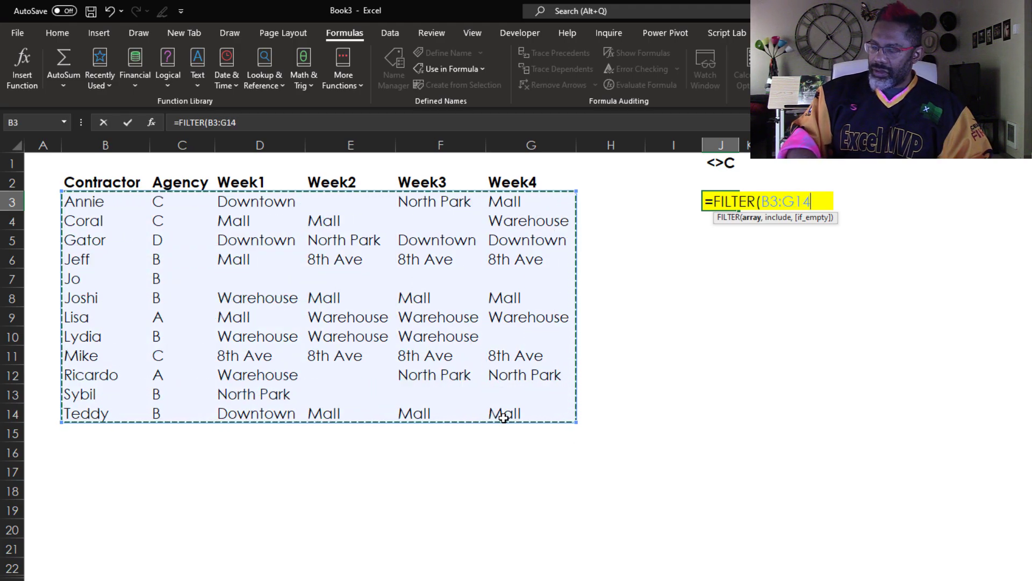
text(,)
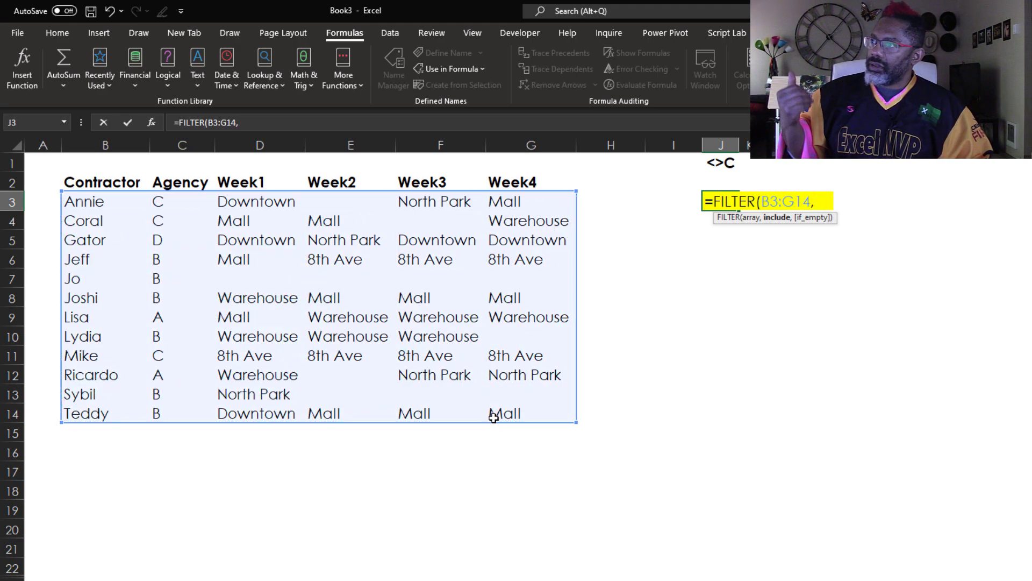
drag(193, 201, 191, 403)
text(<)
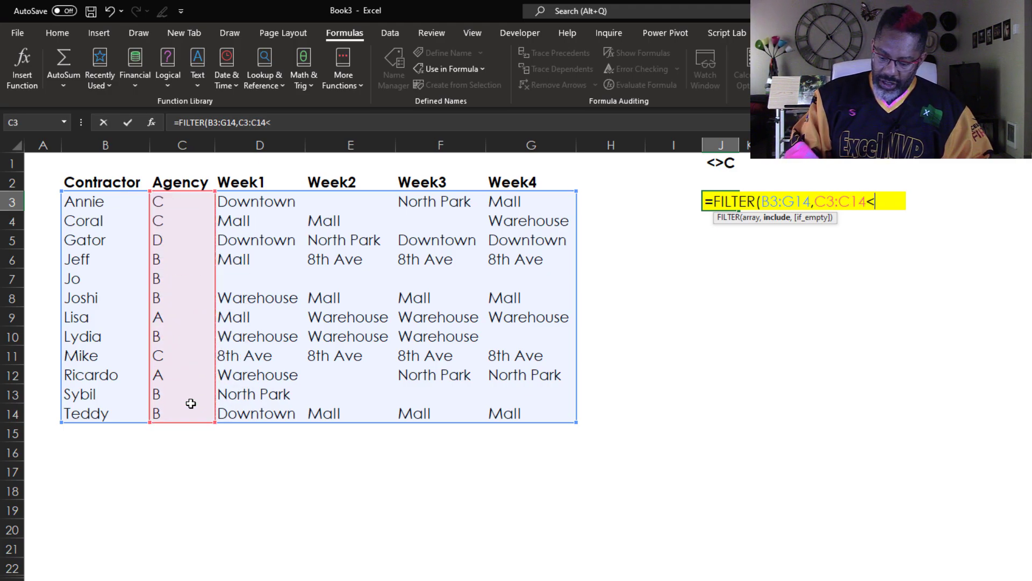
text(>"C"))
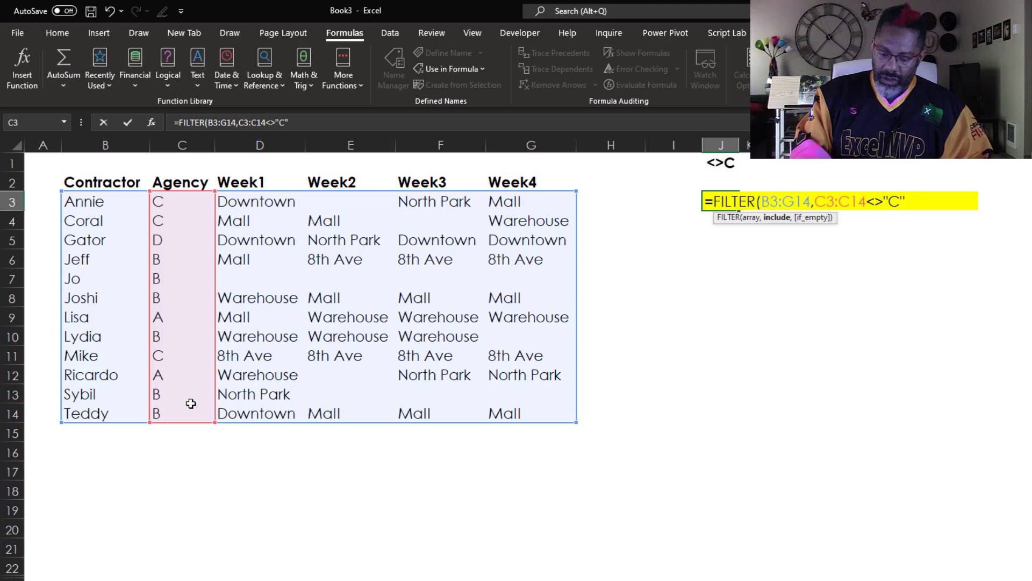
key(Return)
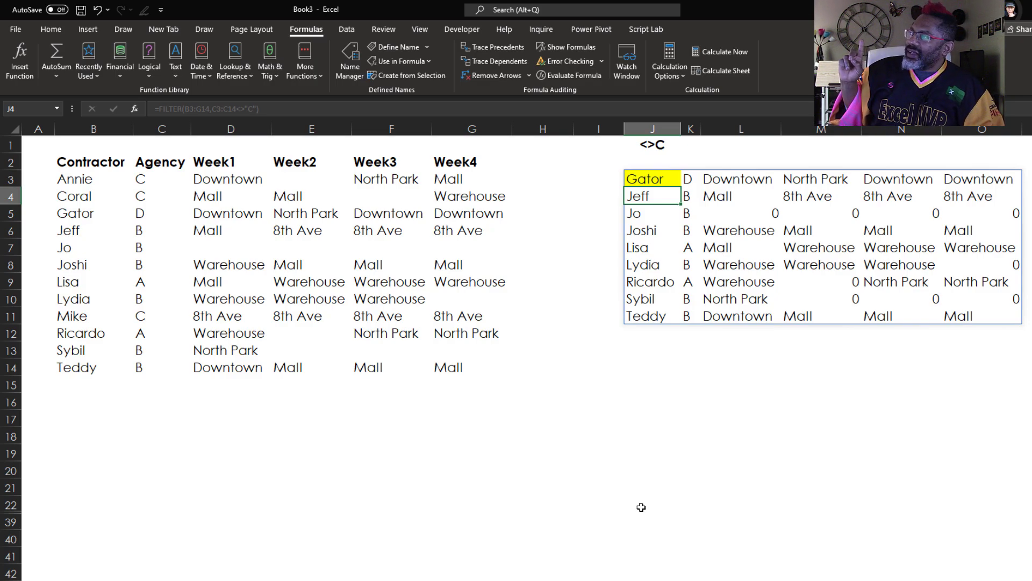
- Bring the filtered contractor array into Power Query as a new query
right_click(650, 197)
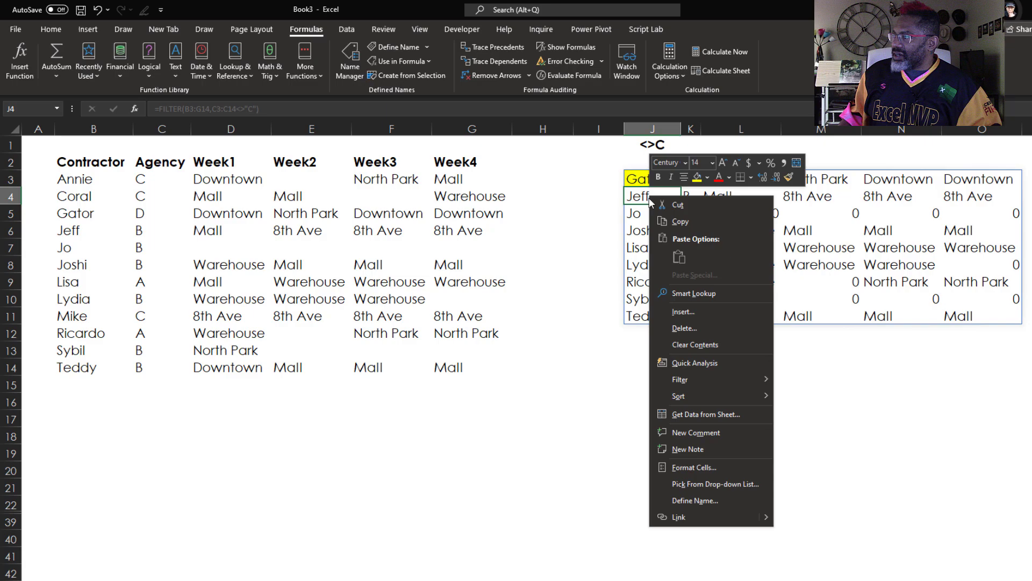
click(702, 415)
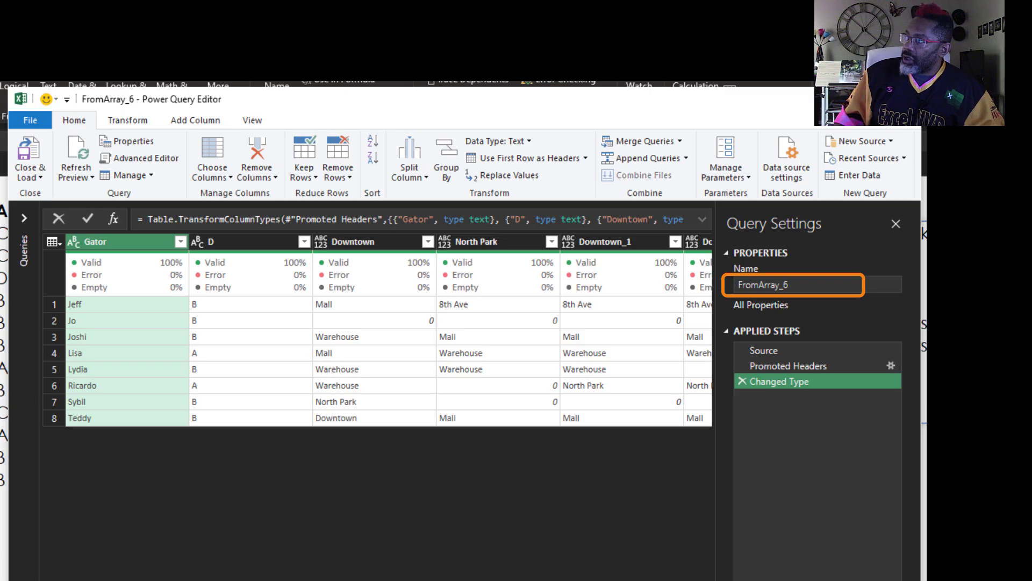
- Discard the contractor query in Power Query and delete the FromArray_6 name from the workbook
key(alt+F4)
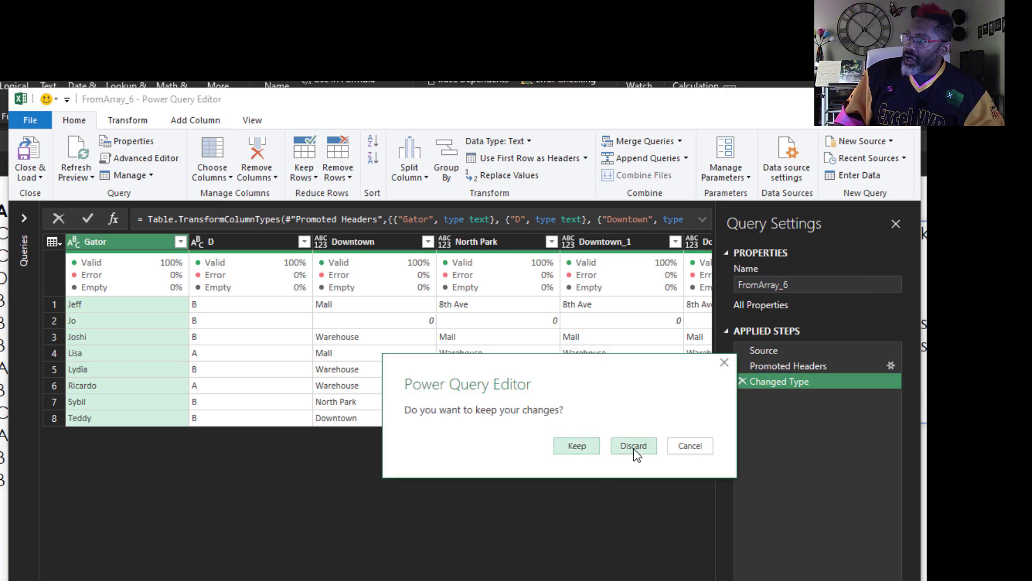
click(633, 447)
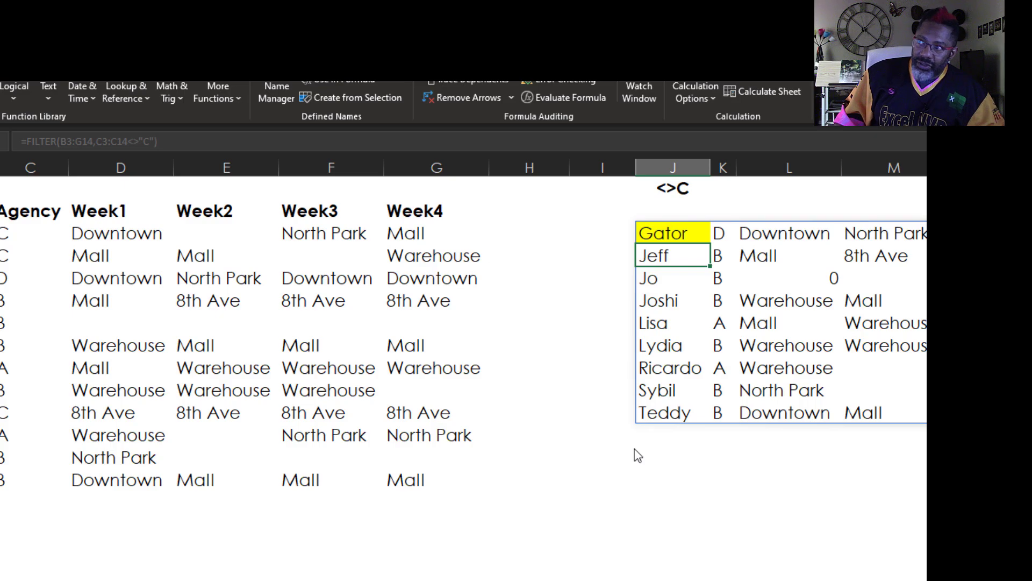
click(277, 90)
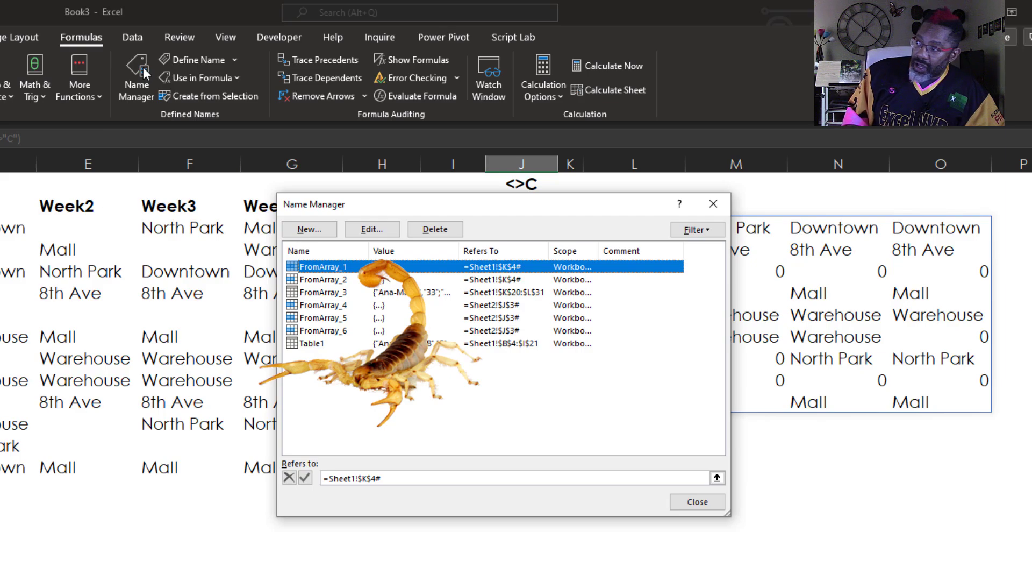
click(332, 335)
click(435, 230)
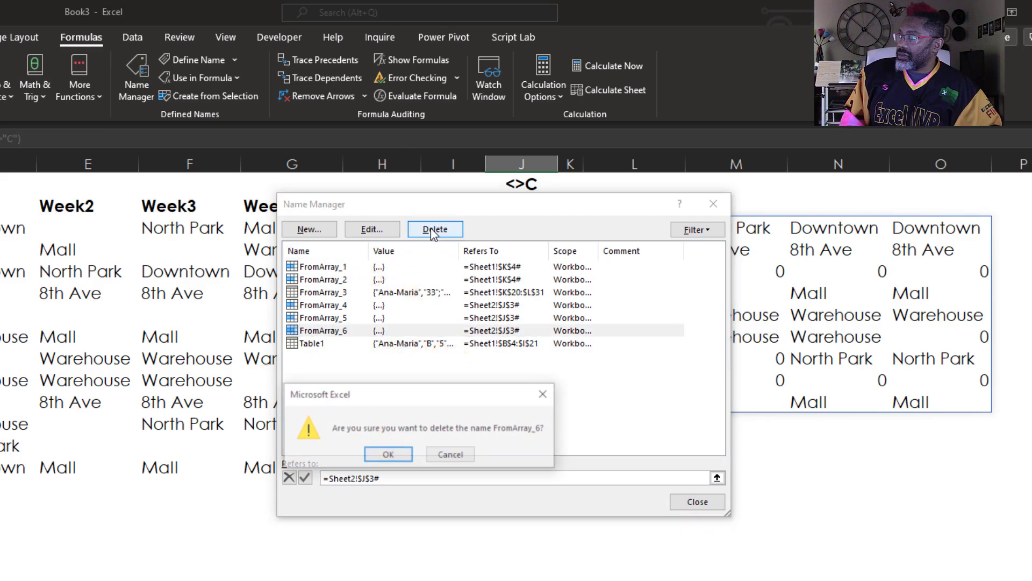
click(397, 456)
key(Escape)
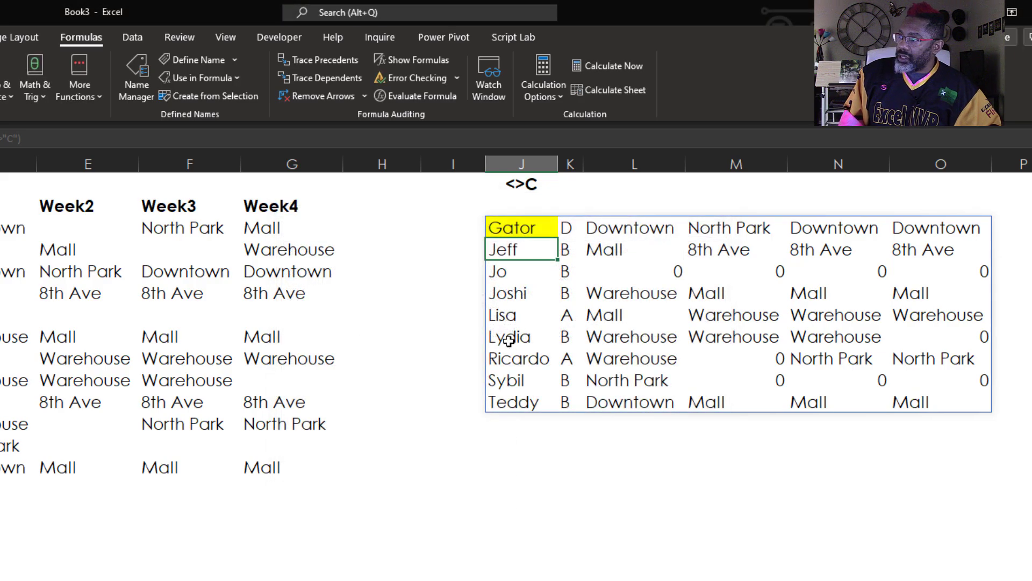
- Bring the filtered contractor array into Power Query again from cell J8, and discard the resulting query
click(509, 339)
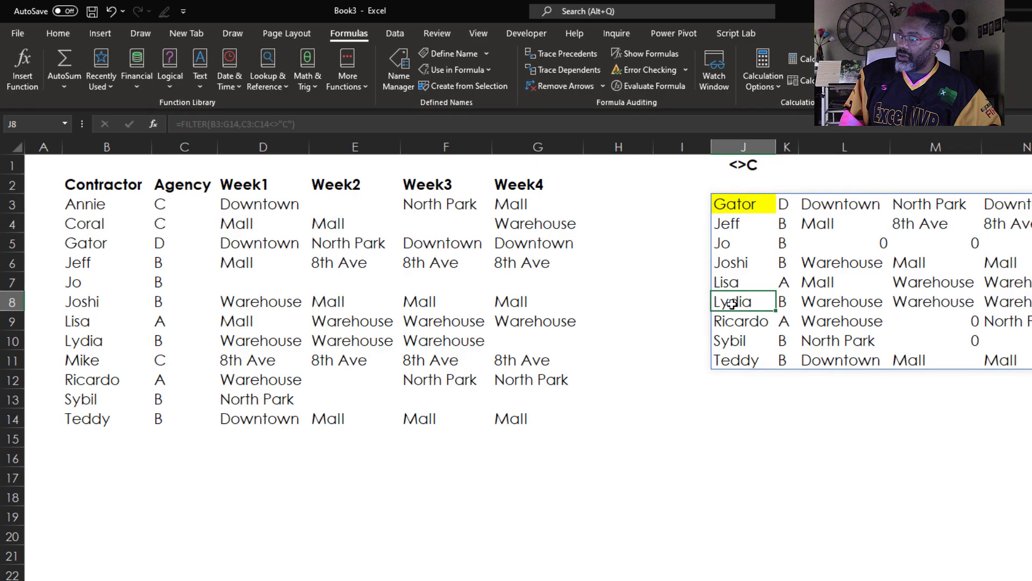
right_click(511, 345)
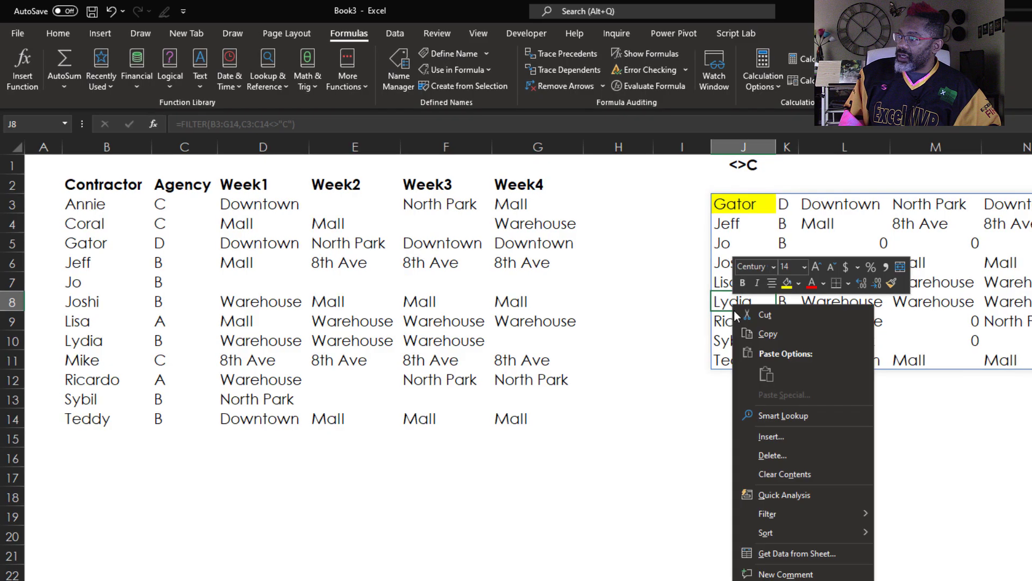
click(784, 555)
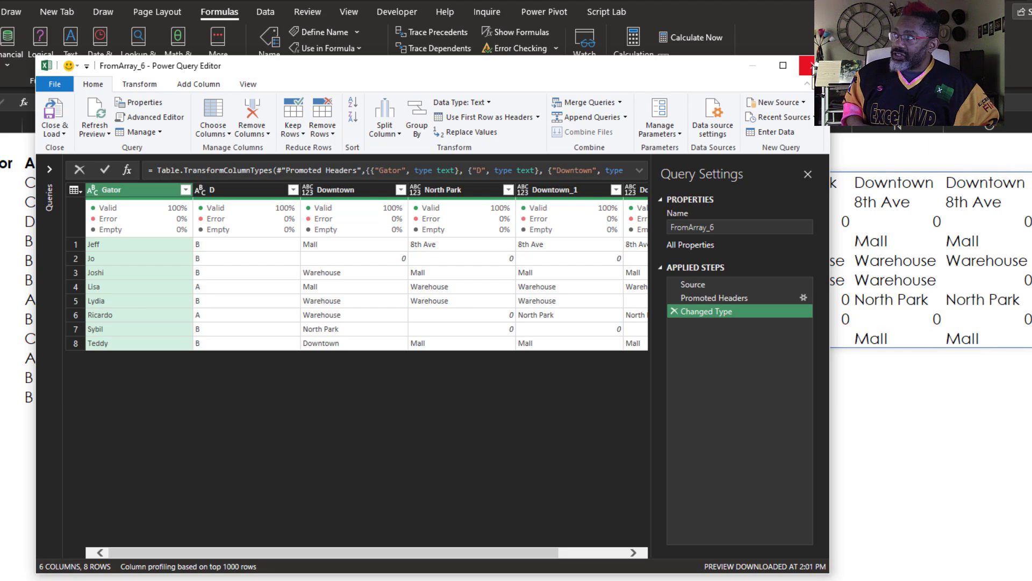
click(807, 65)
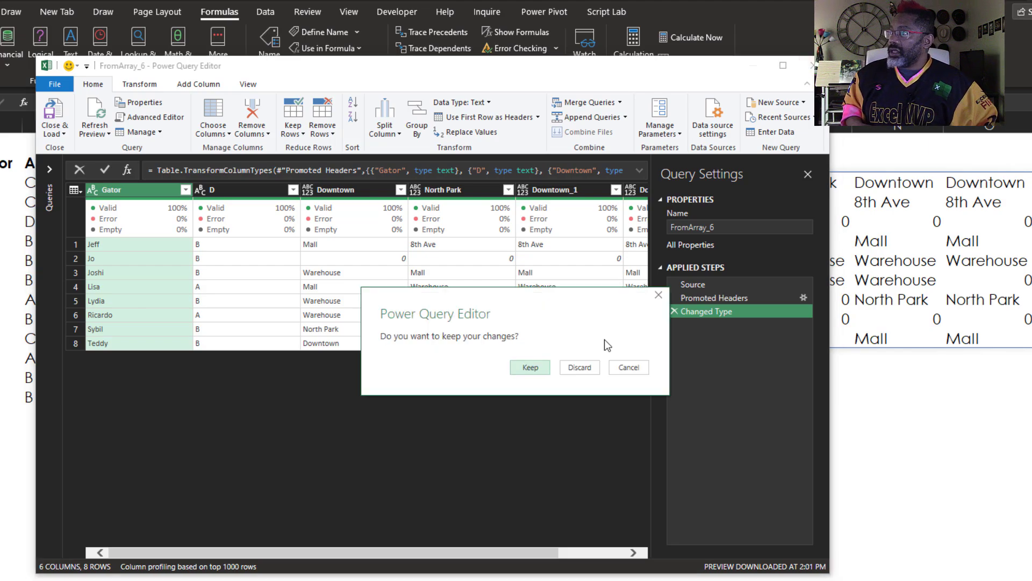
click(571, 370)
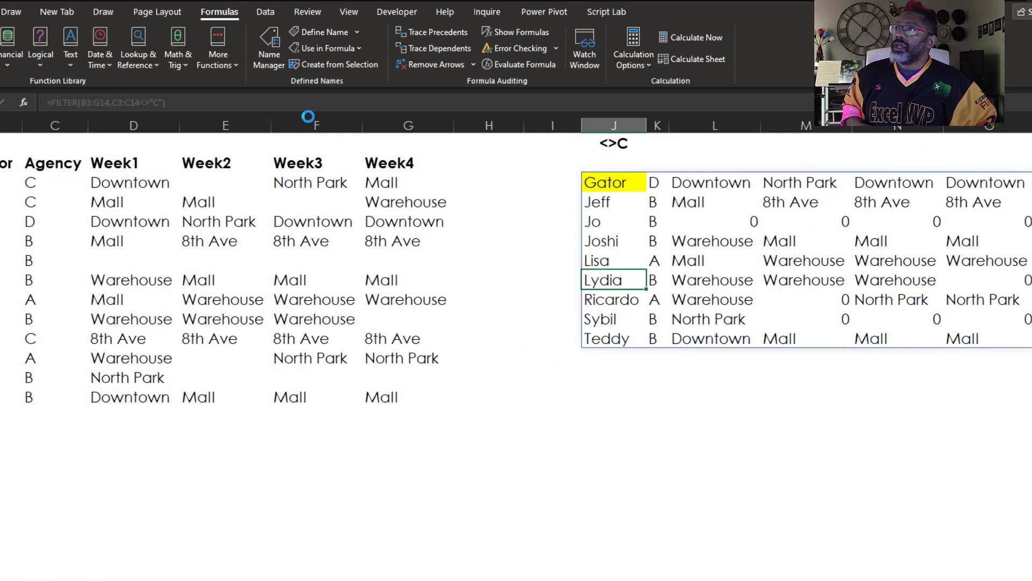
- Examine the FromArray names and their references in the Name Manager
click(270, 41)
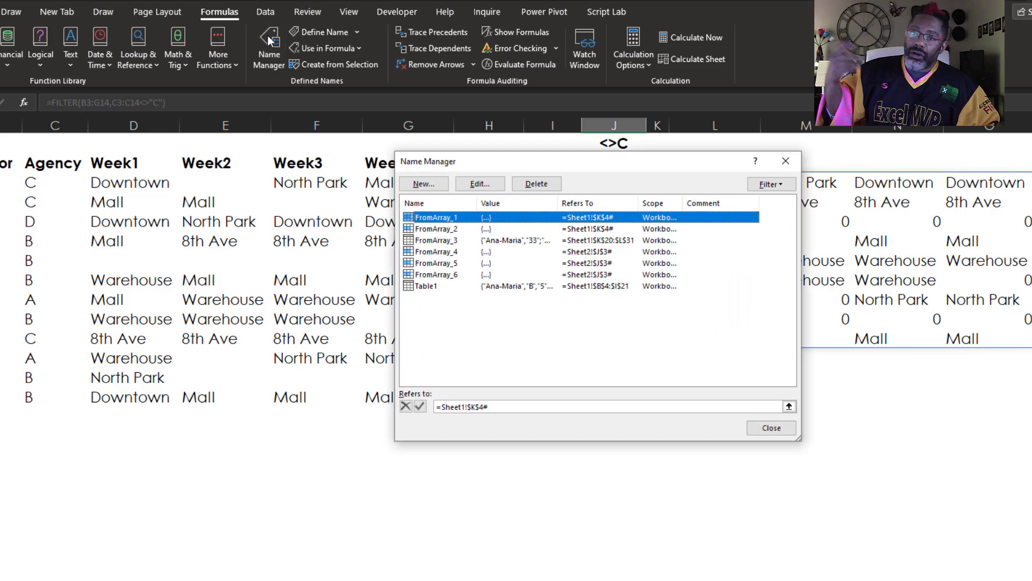
click(769, 429)
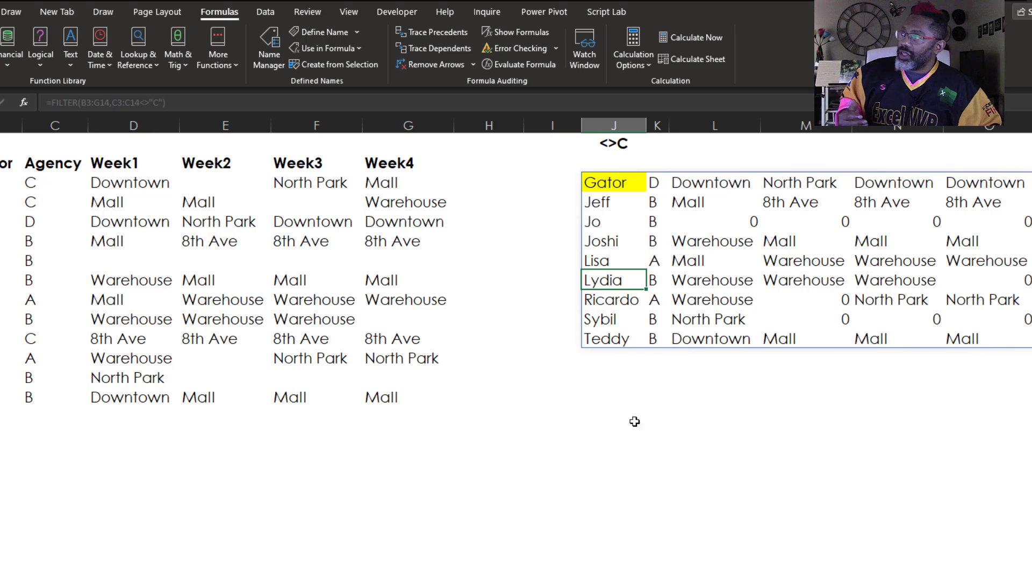
- Bring the contractor array in J3 into Power Query and remove the Changed Type and Promoted Headers steps
right_click(614, 185)
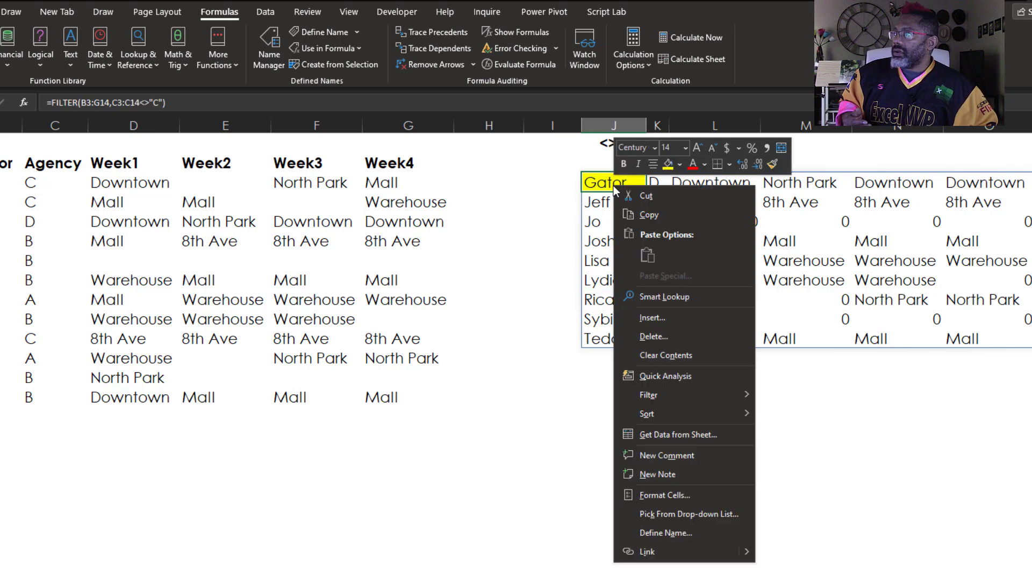
click(692, 435)
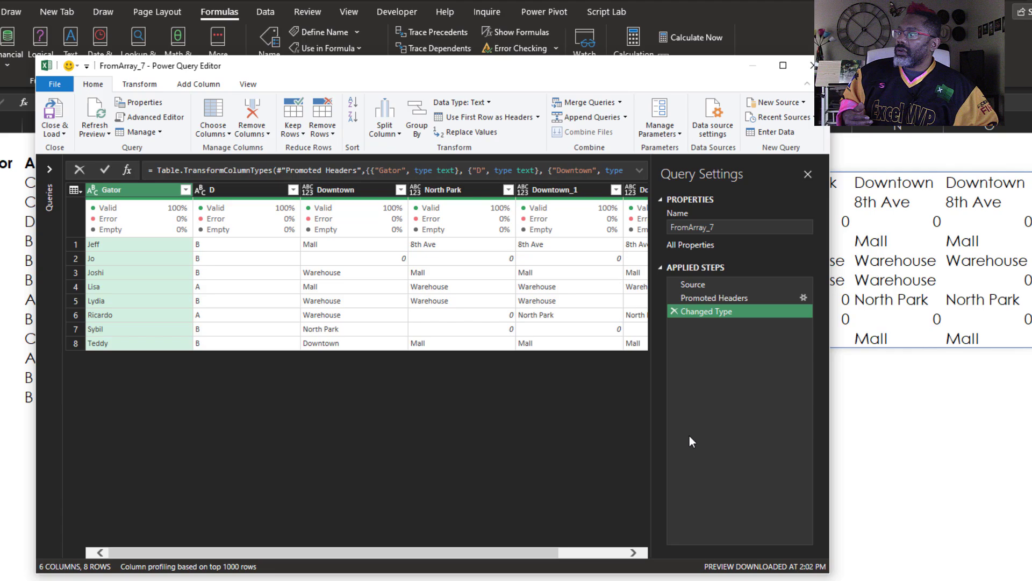
click(673, 312)
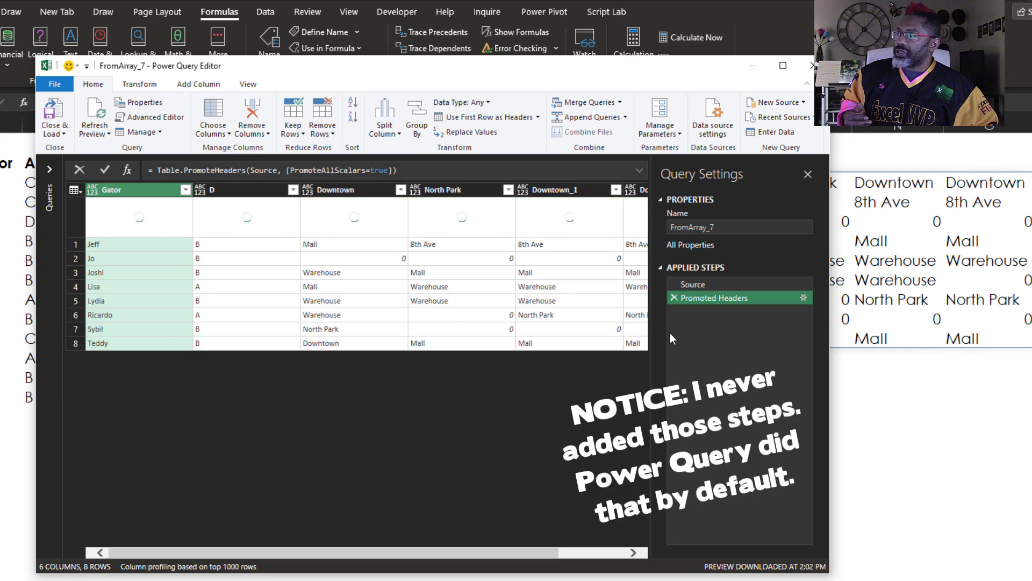
click(673, 298)
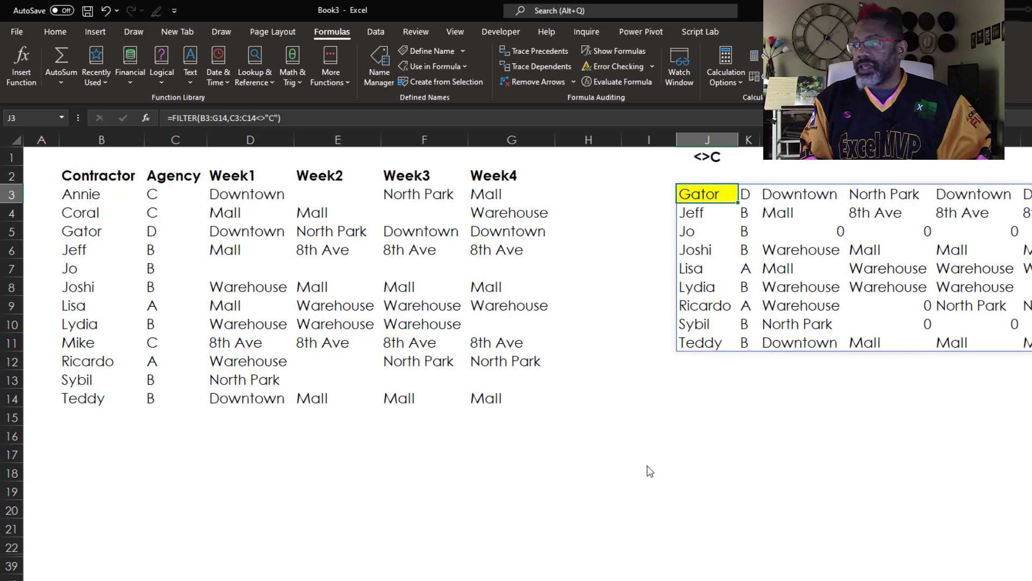
- Enter =FILTER(B26:E37,C26:C37<>"C") in J27 to list the exam candidates whose license is not C
scroll(341, 570, down, 2)
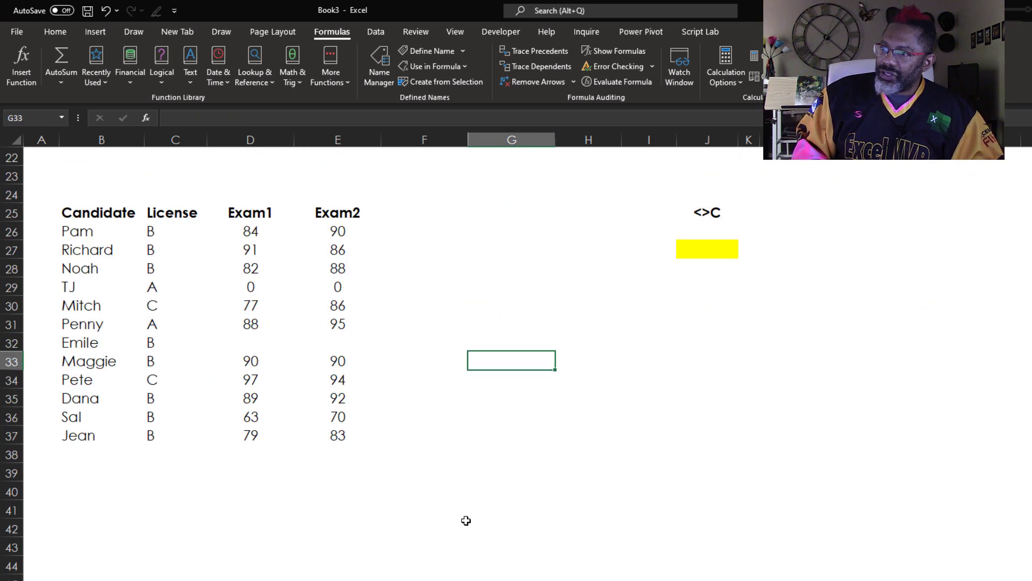
click(696, 237)
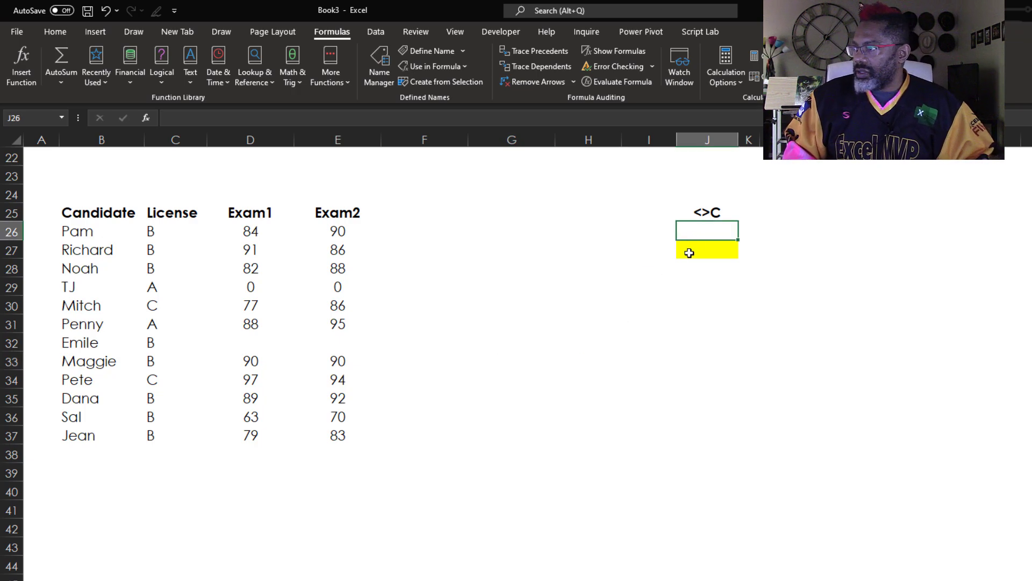
click(689, 252)
text(=fil)
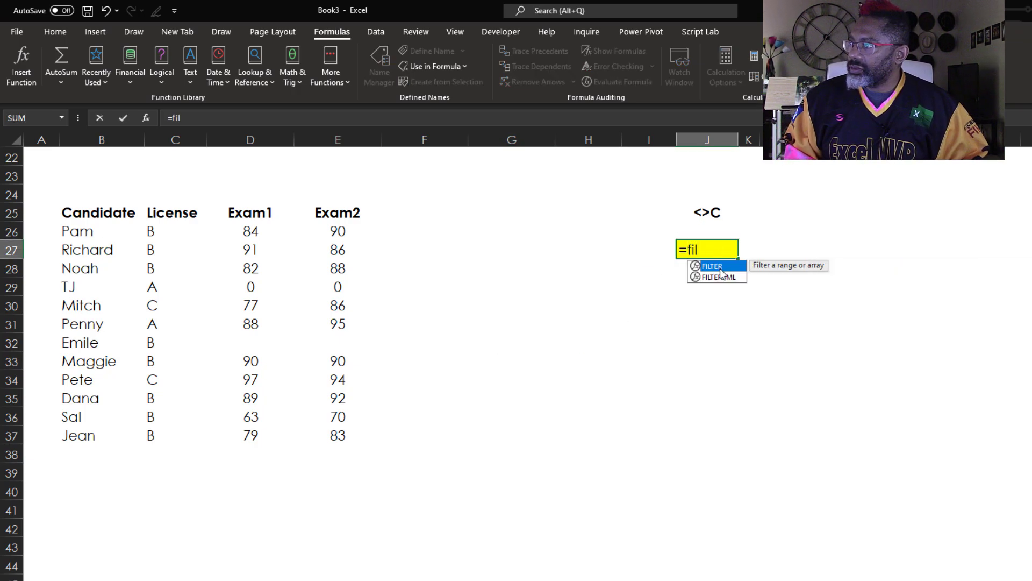
key(Tab)
drag(141, 232, 332, 429)
text(,)
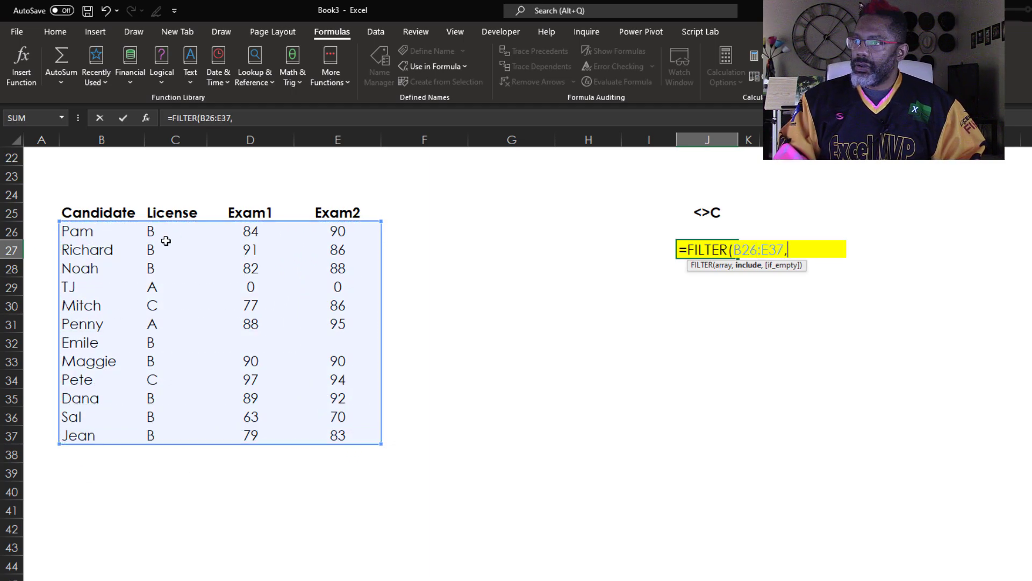
drag(167, 239, 172, 432)
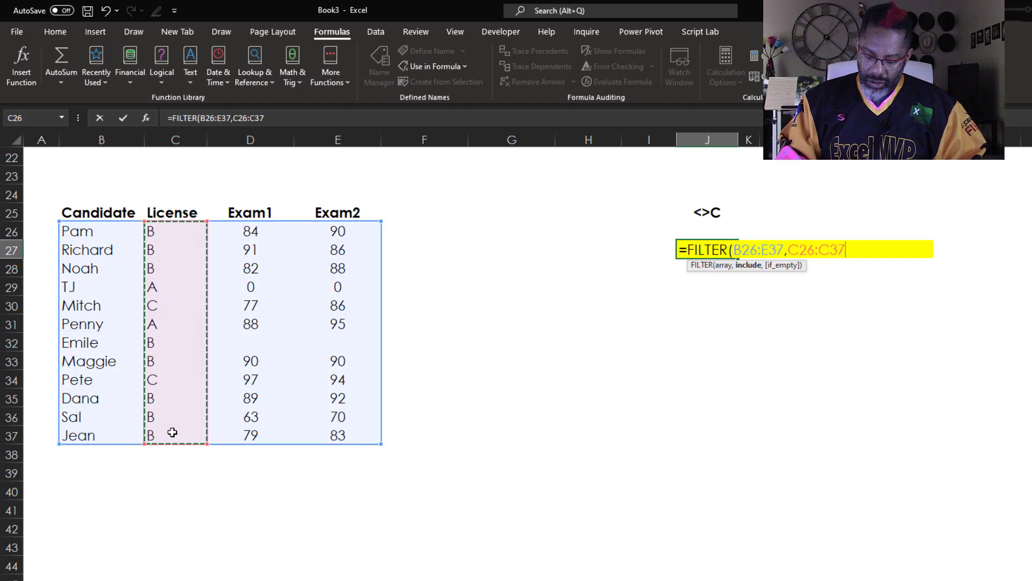
text(<>"C)
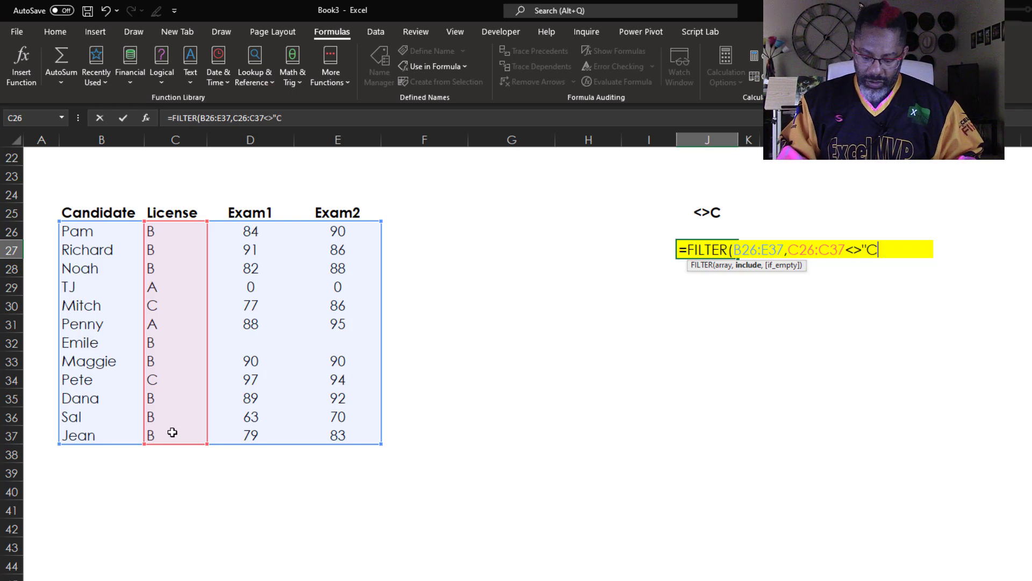
text("))
key(Return)
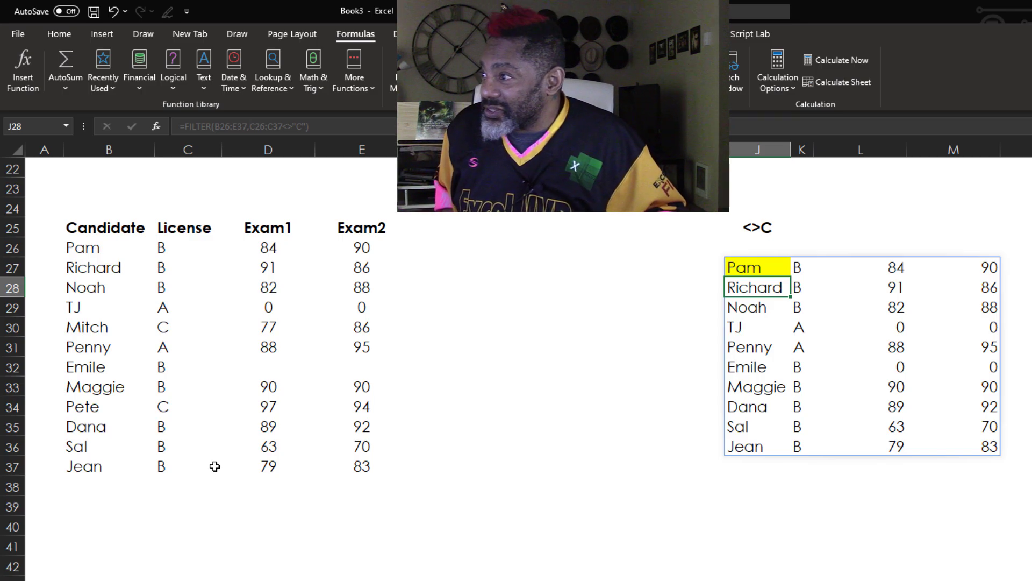
- Bring the filtered candidate array in J27 into Power Query and discard the resulting query
click(743, 269)
right_click(744, 269)
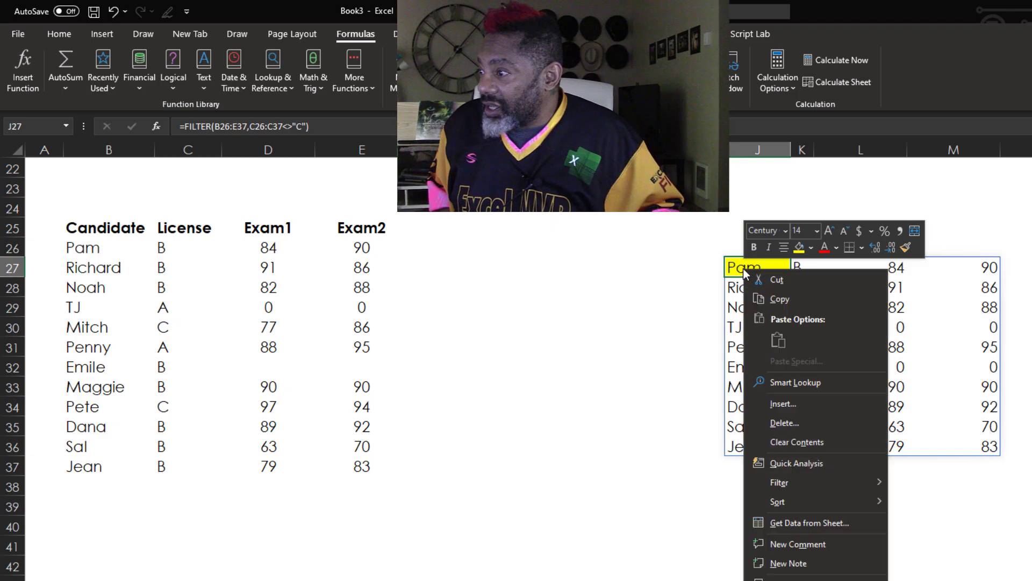
click(799, 523)
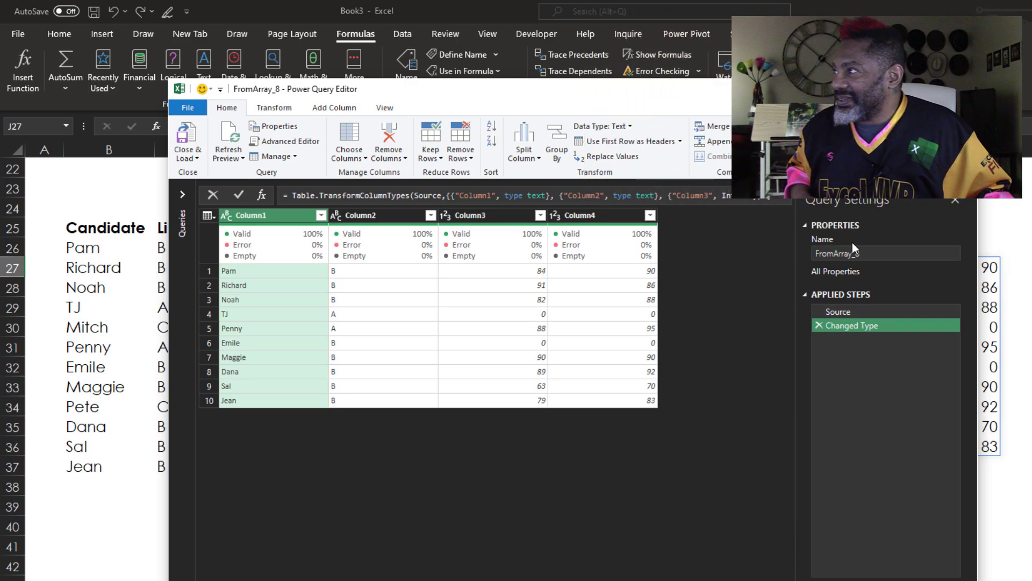
click(963, 89)
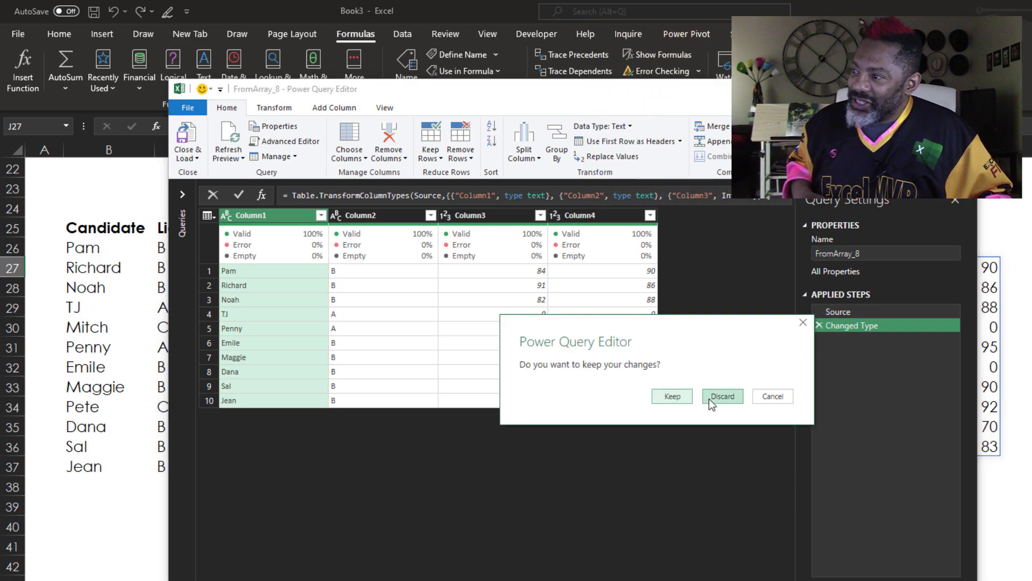
click(715, 398)
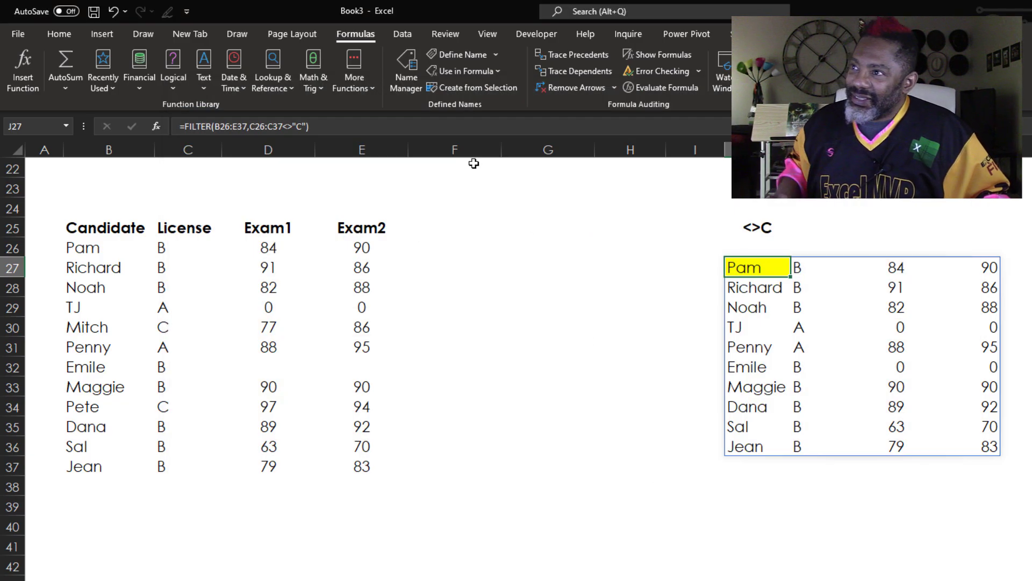
- Open the Name Manager to check which FromArray names refer to the candidate array in J27
click(416, 80)
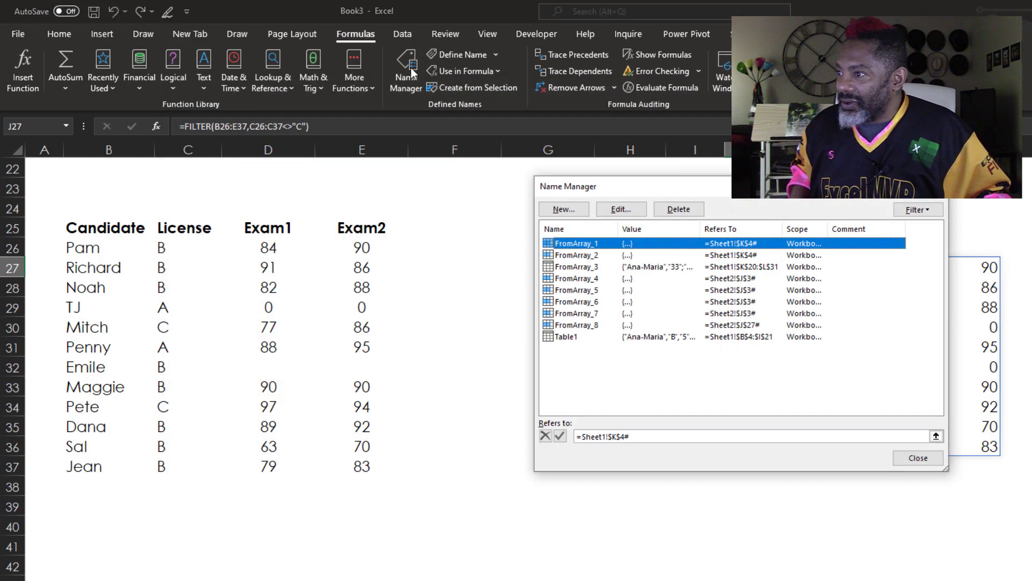